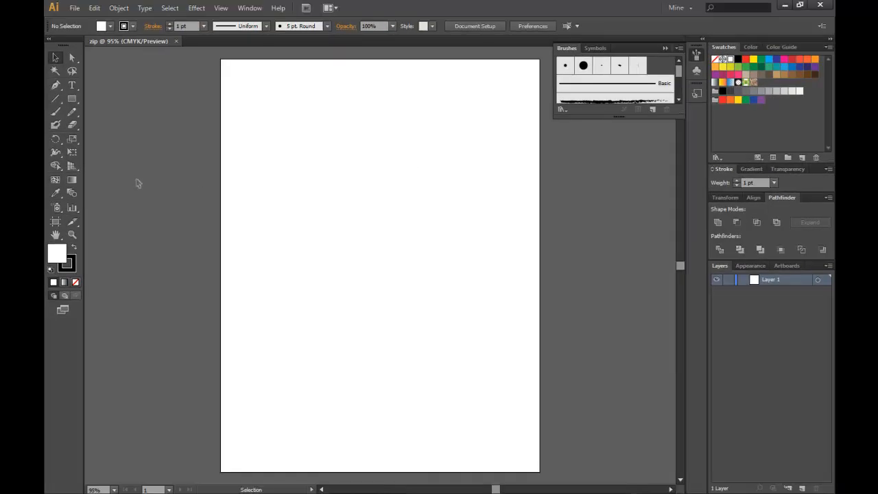
Draw a hexagon about 105 × 91 pt near the top centre of the artboard and duplicate it about 173 pt straight below.
drag(72, 99, 99, 137)
drag(362, 137, 380, 156)
click(55, 58)
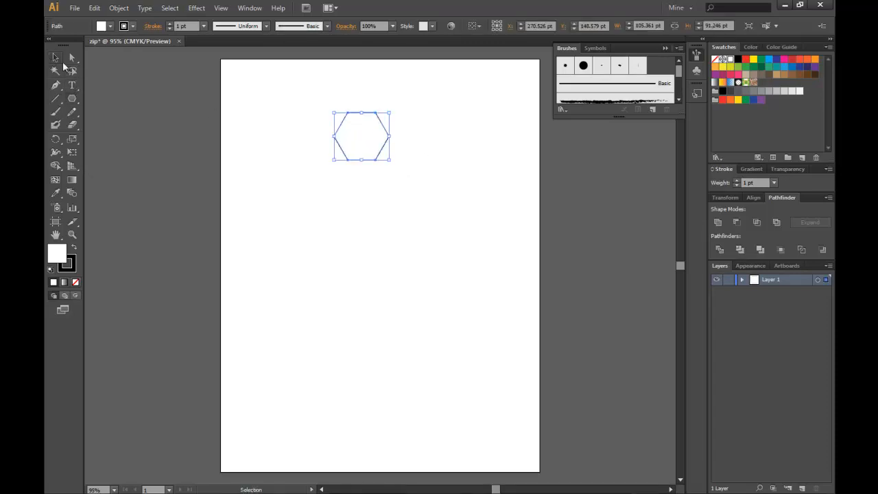
click(374, 160)
drag(365, 155, 365, 244)
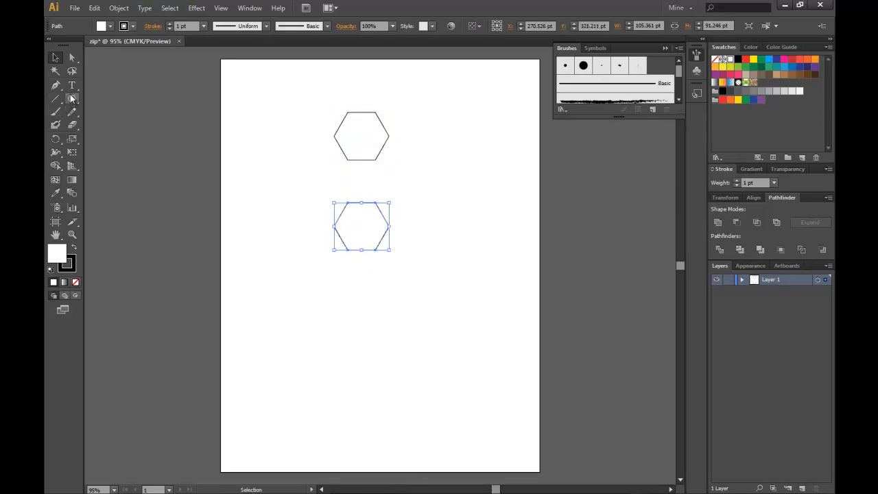
Connect the two hexagons with a narrow vertical rectangle and unite all three into one shape.
click(73, 100)
click(88, 100)
drag(350, 163, 377, 203)
click(55, 58)
drag(304, 99, 406, 275)
click(718, 222)
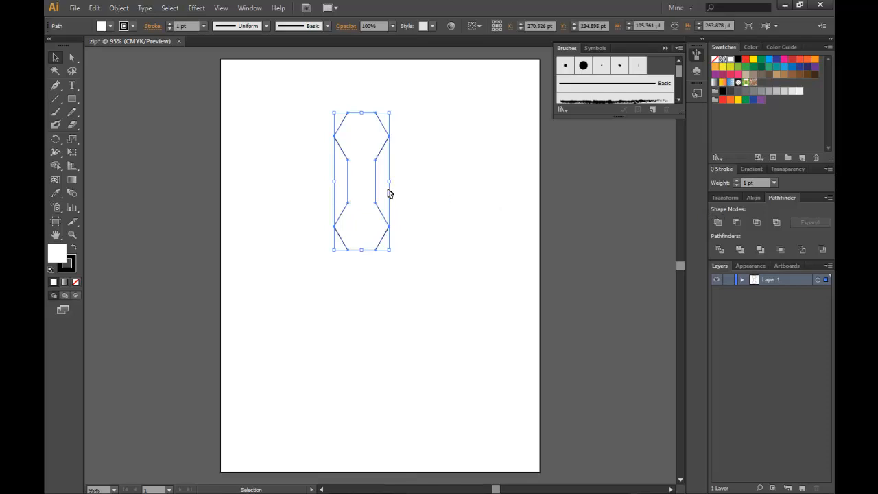
Unite the shape with a rectangle about 234 × 96 pt covering its lower hexagon, and scale the tooth to about 32 × 36 pt at the artboard's left edge.
click(72, 99)
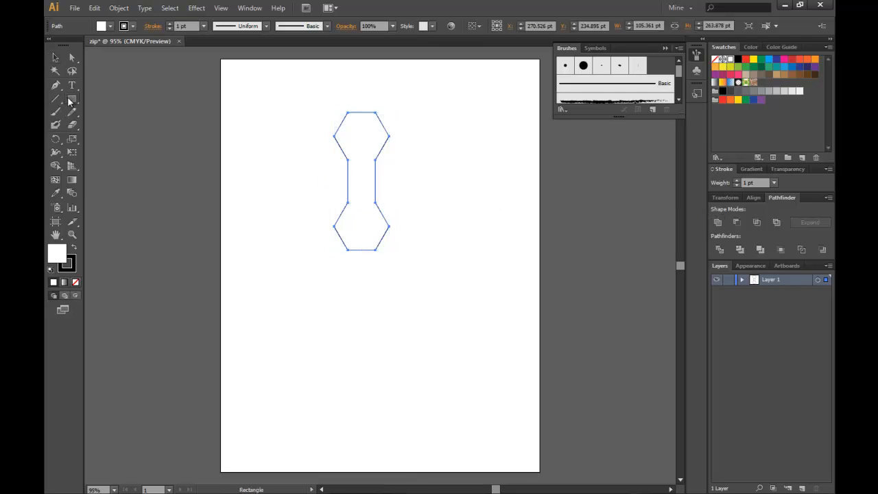
drag(299, 199, 422, 250)
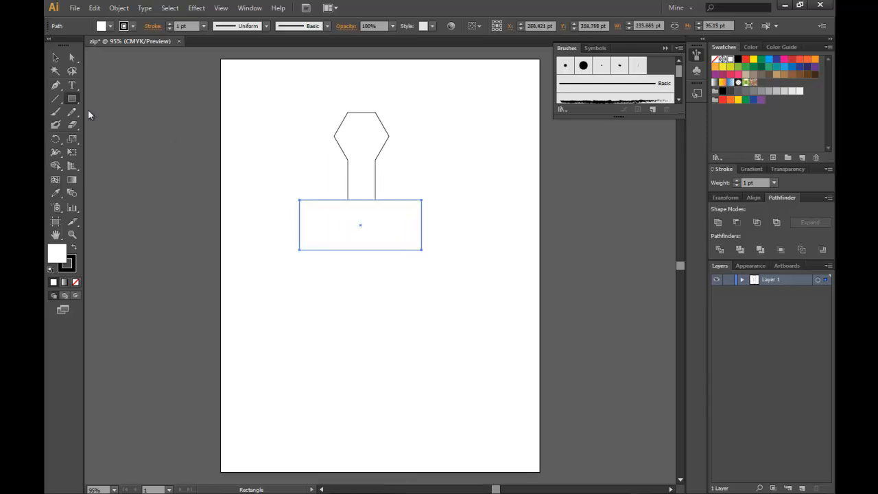
click(55, 58)
drag(243, 109, 426, 231)
click(718, 222)
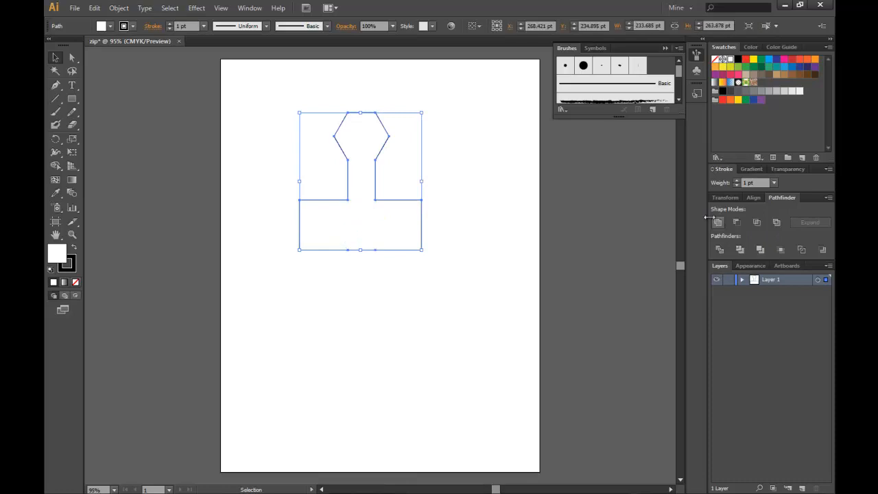
drag(300, 112, 230, 235)
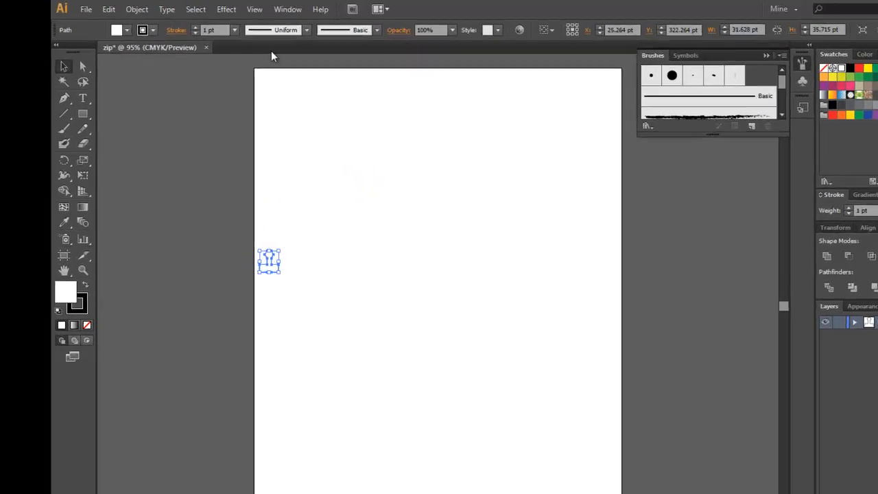
Start a Transform effect on the tooth with preview on and set the number of copies to 7.
click(216, 8)
mouse_move(254, 106)
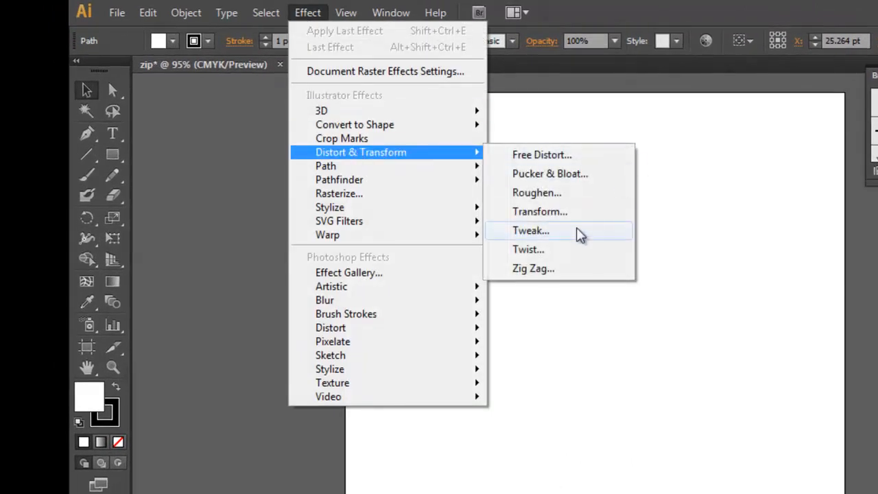
click(549, 211)
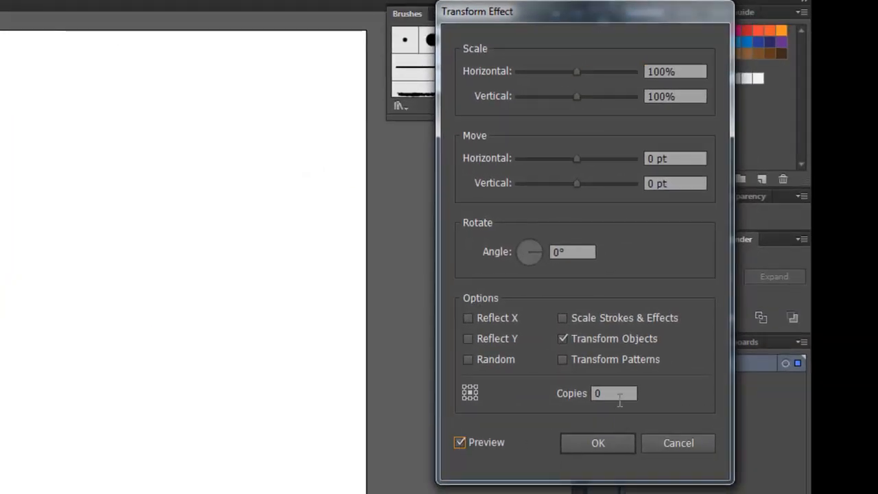
double_click(625, 392)
key(Up)
key(Up)
key(Up)
Set the Transform effect's horizontal move to 31 pt so the tooth copies sit side by side.
drag(680, 160, 611, 164)
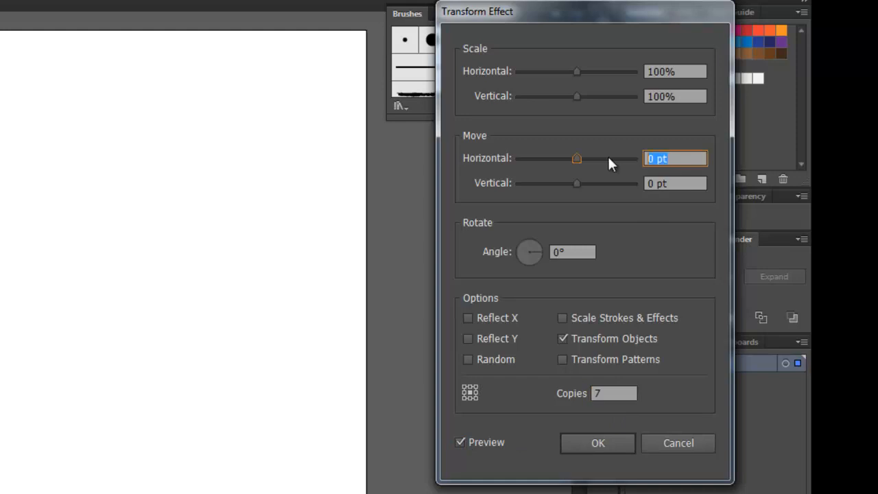
key(Up)
key(Up)
key(Up)
key(Up)
key(Up)
key(Up)
key(Up)
key(Up)
key(Up)
key(Up)
key(Up)
key(Up)
key(Up)
key(Up)
key(Up)
key(Up)
key(Up)
key(Up)
key(Up)
key(Up)
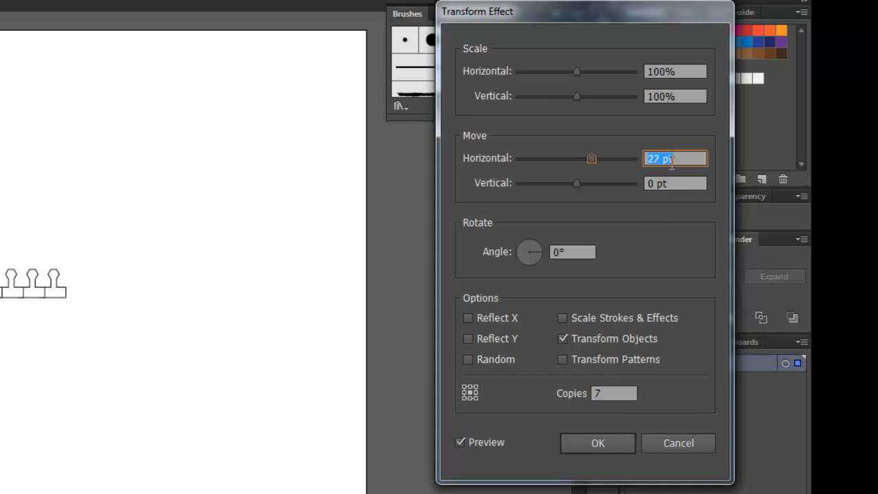
key(Down)
key(Down)
key(Down)
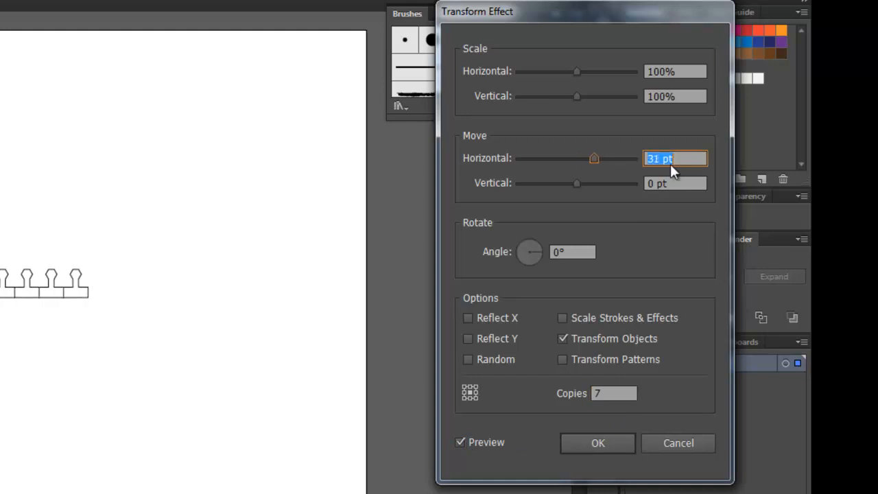
key(Down)
key(Down)
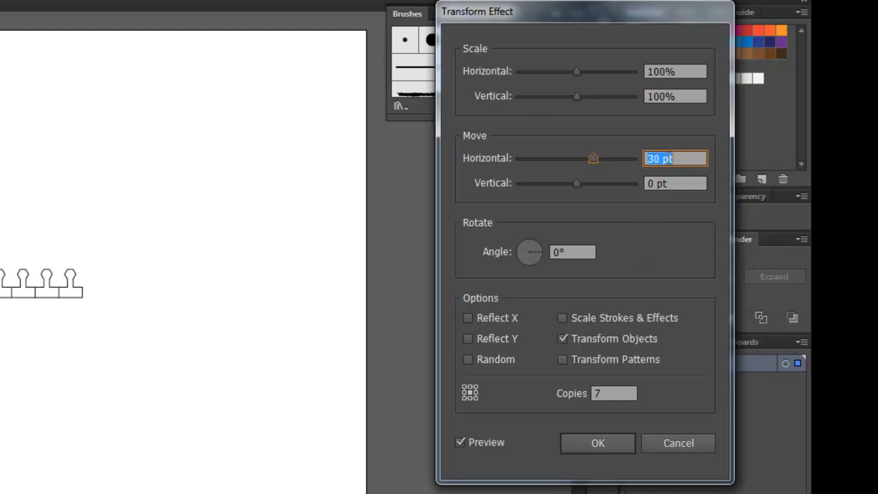
key(Up)
Increase the copies to 18, apply the Transform effect, and expand the appearance of the tooth row.
click(615, 393)
key(Up)
key(Up)
key(Up)
key(Up)
key(Up)
key(Up)
key(Up)
key(Up)
key(Up)
key(Up)
key(Up)
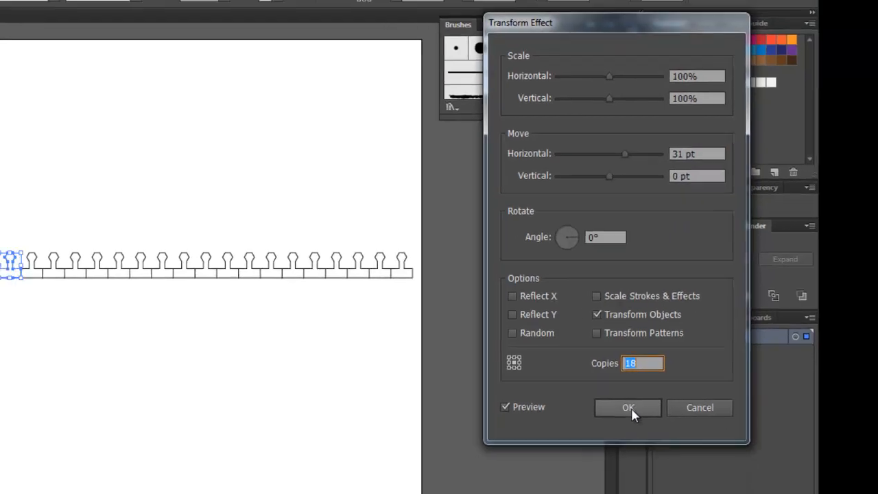
click(600, 441)
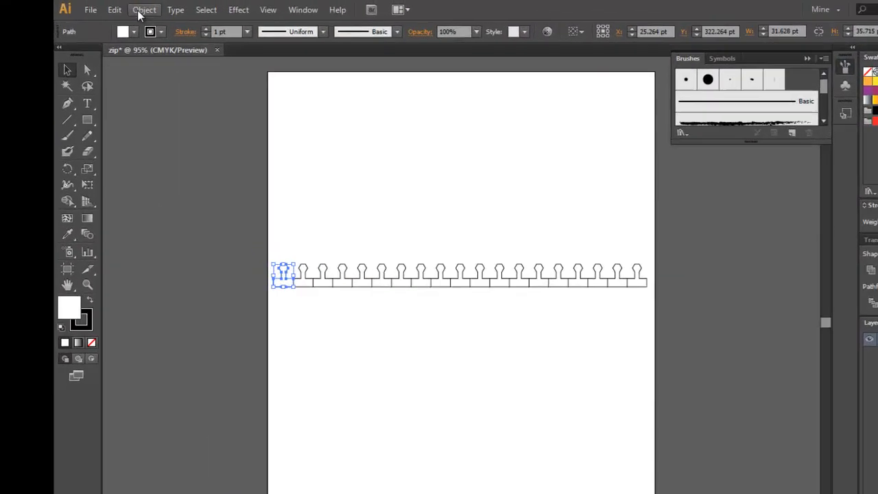
click(140, 14)
click(220, 172)
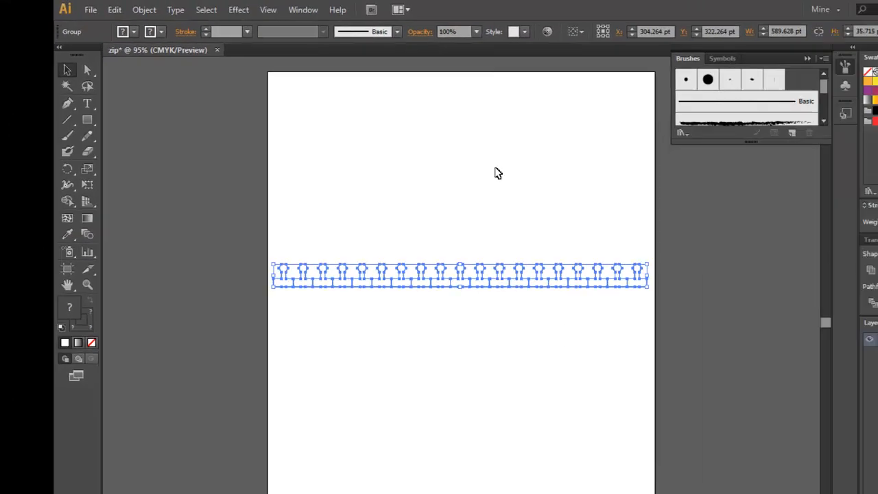
Draw a long rectangle over the base strip of the tooth row and unite it with the teeth into one shape.
click(93, 128)
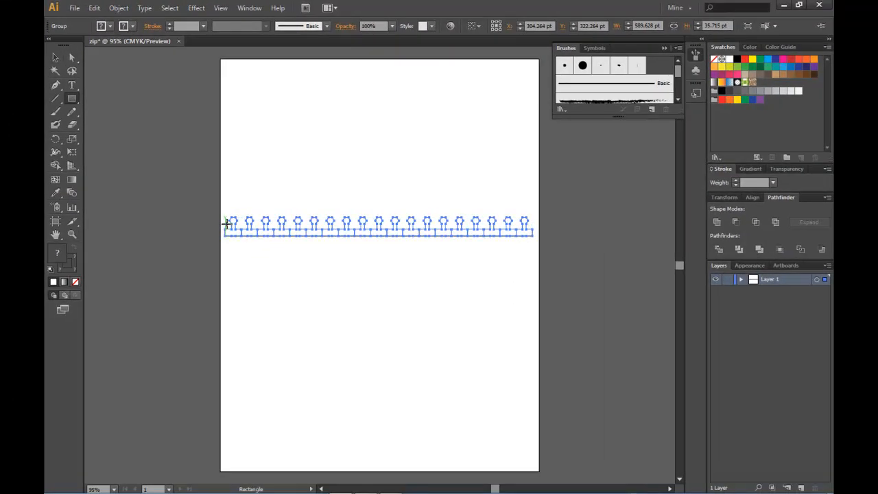
drag(225, 229, 532, 236)
click(57, 59)
drag(444, 304, 364, 196)
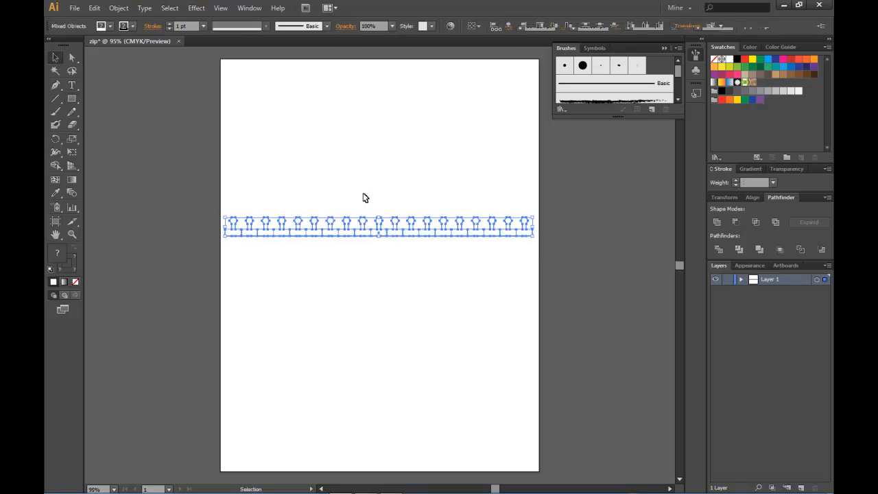
click(718, 221)
scroll(321, 254, up, 2)
scroll(337, 255, down, 1)
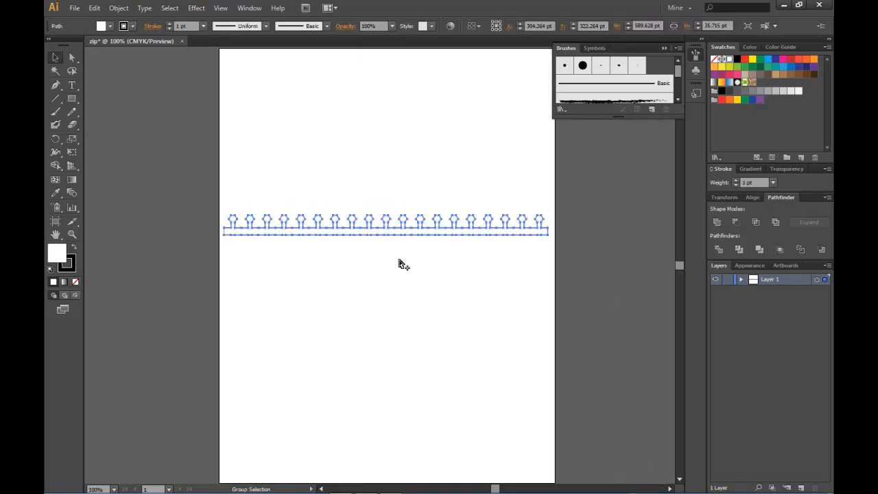
Give the zip strip a 25% black (K) fill and a 50% black (K) stroke.
scroll(435, 265, up, 1)
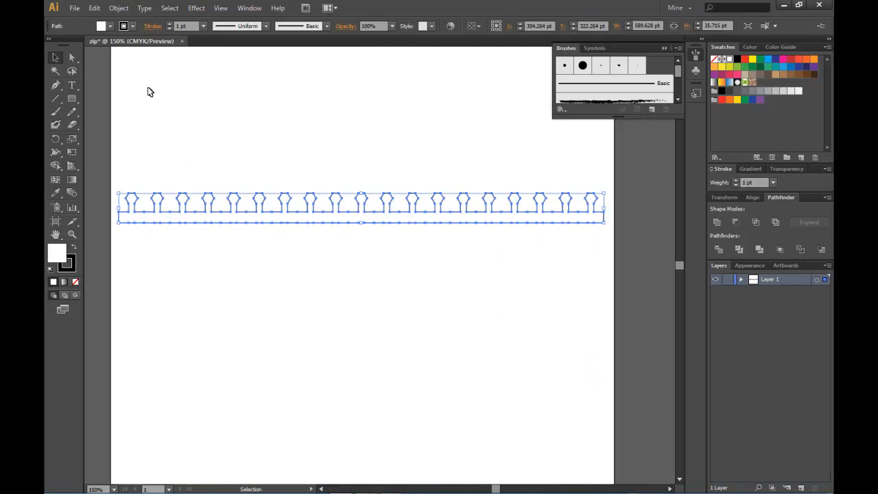
shift+click(101, 25)
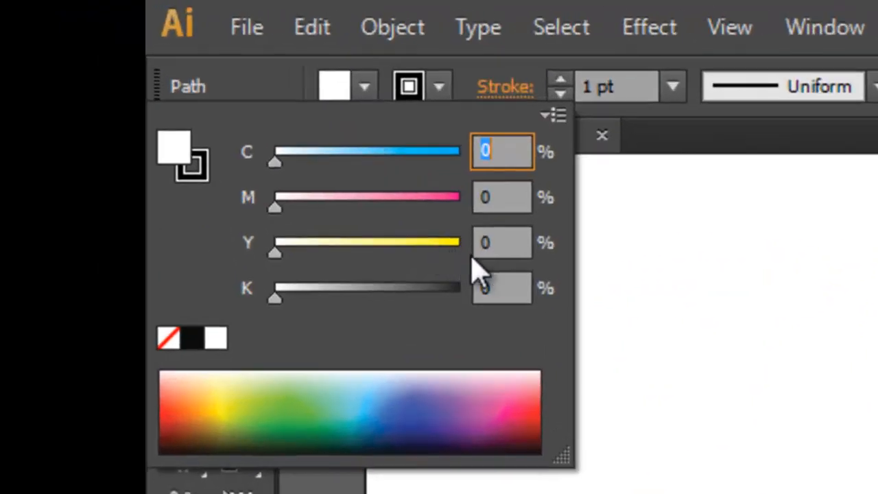
click(504, 284)
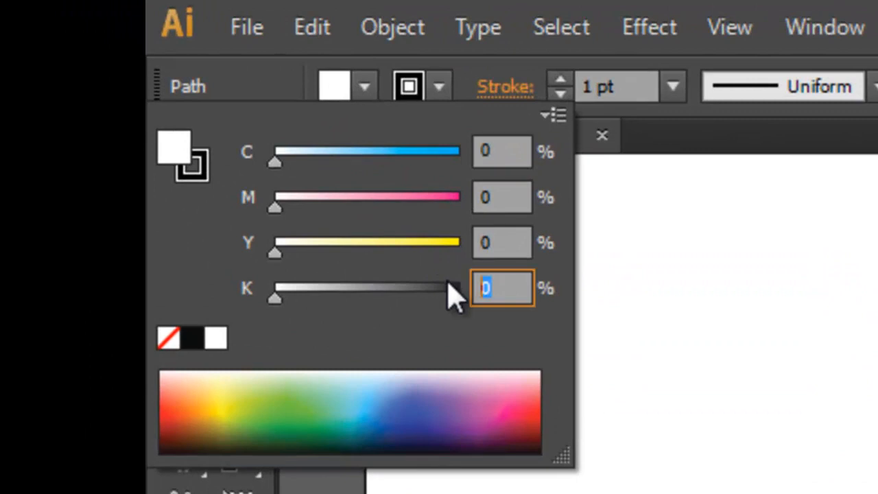
text(25)
key(Return)
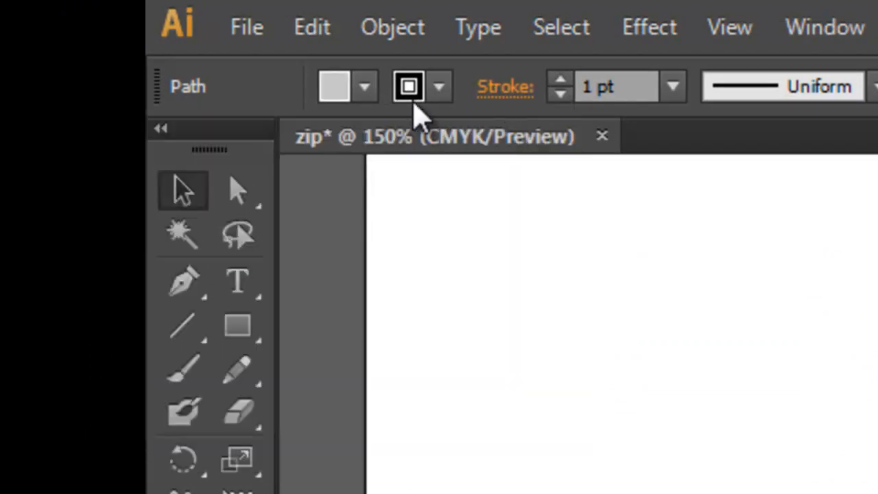
shift+click(407, 89)
click(520, 285)
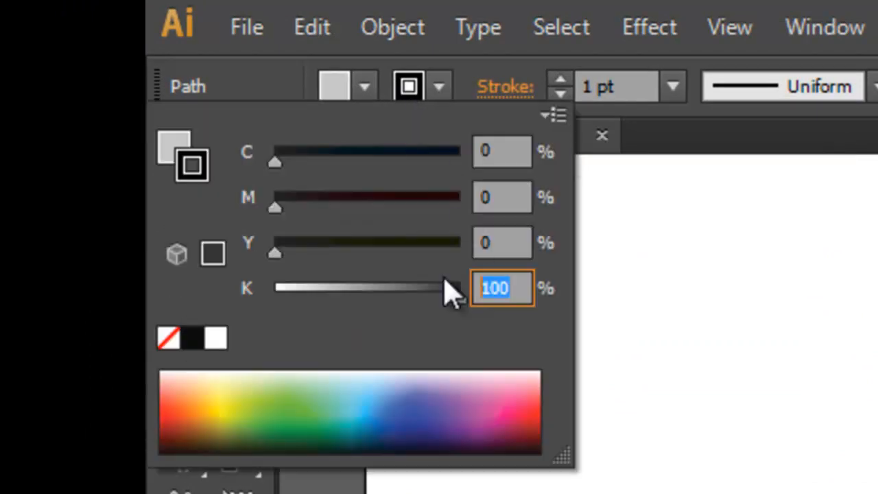
text(50)
key(Return)
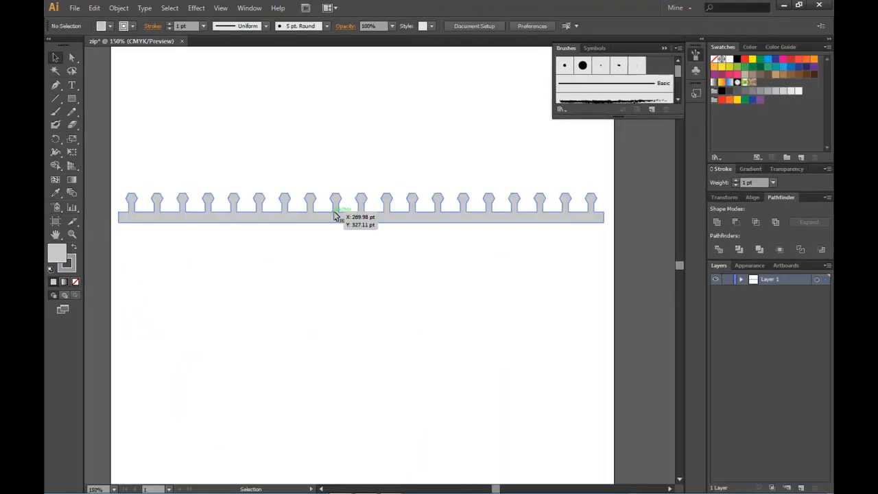
Create an art brush named "zip" from the grey zip strip, keeping the default brush options.
click(336, 216)
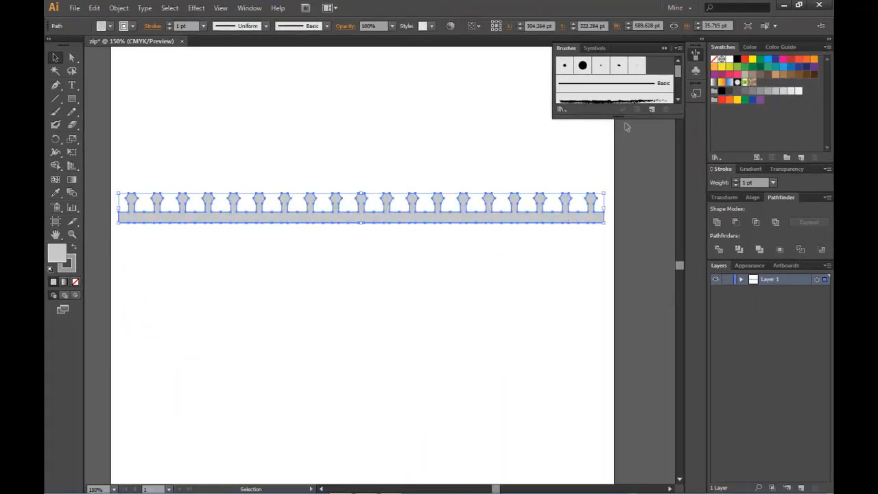
click(652, 110)
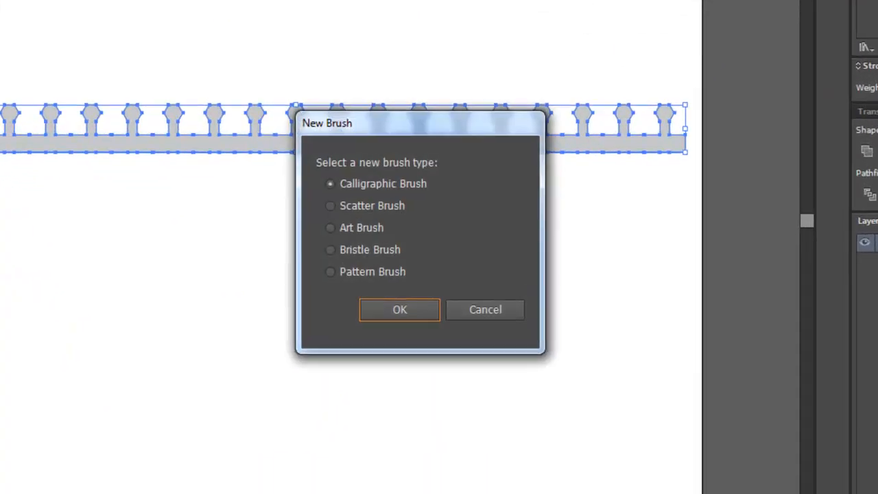
click(361, 228)
click(399, 314)
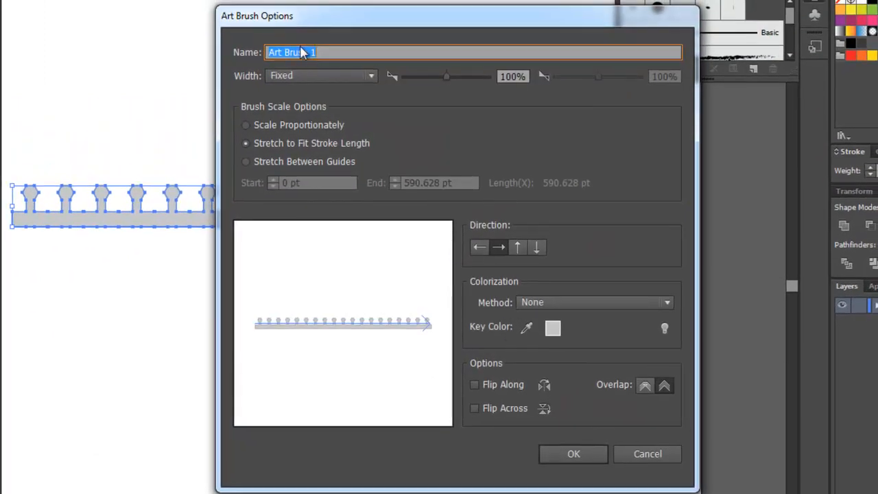
text(zip)
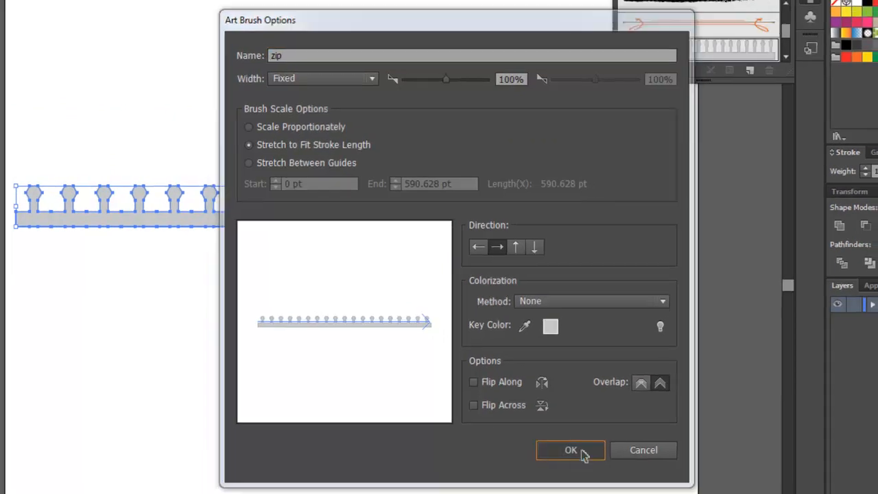
click(583, 449)
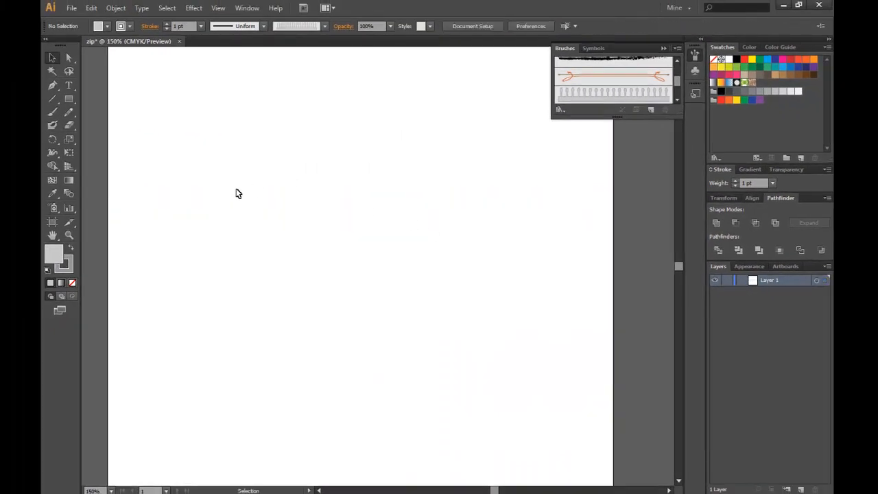
Paint a curved downward stroke with the zip brush on the artboard's left half and place a duplicate of it to the right.
key(b)
mouse_move(170, 104)
mouse_down()
mouse_move(237, 194)
mouse_move(282, 381)
mouse_up()
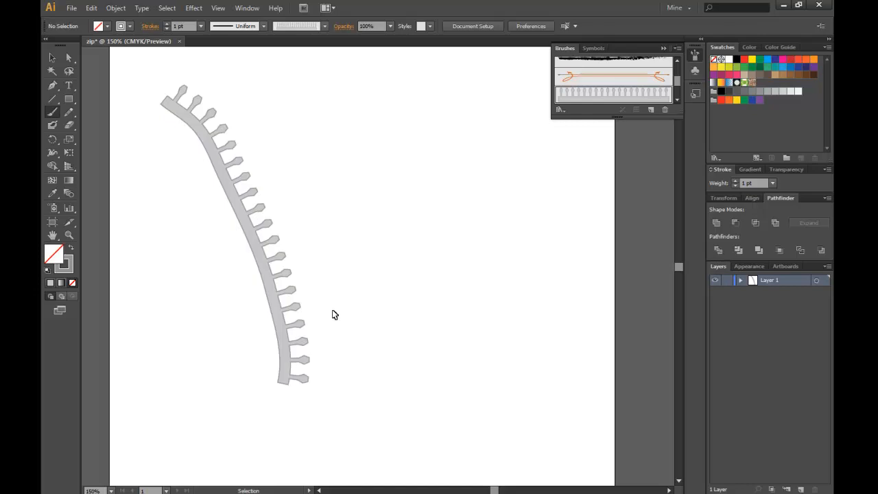
click(53, 60)
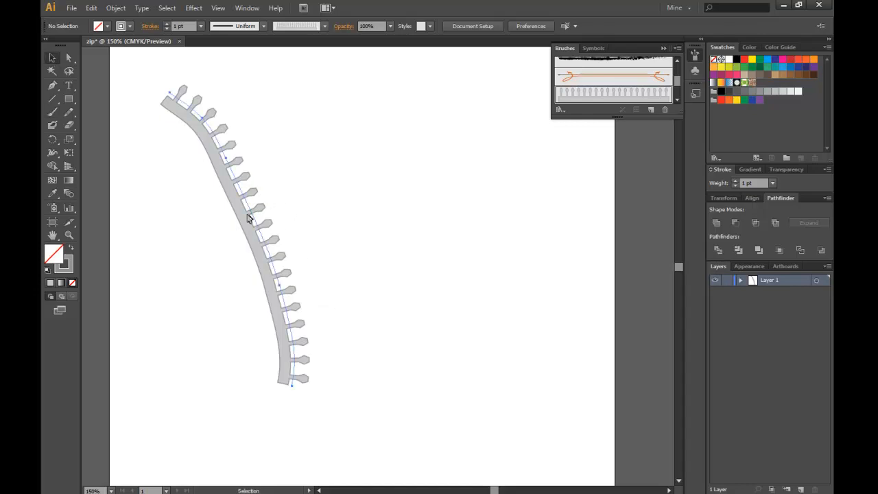
click(247, 175)
click(249, 204)
drag(263, 230, 420, 226)
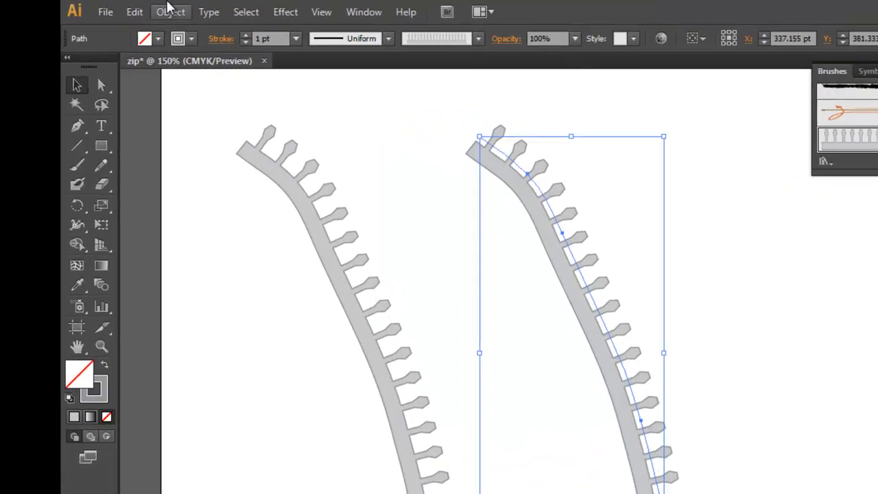
Expand the appearance of the duplicated zip stroke and reflect it so its teeth face the original stroke.
click(116, 8)
click(274, 238)
right_click(669, 301)
mouse_move(741, 419)
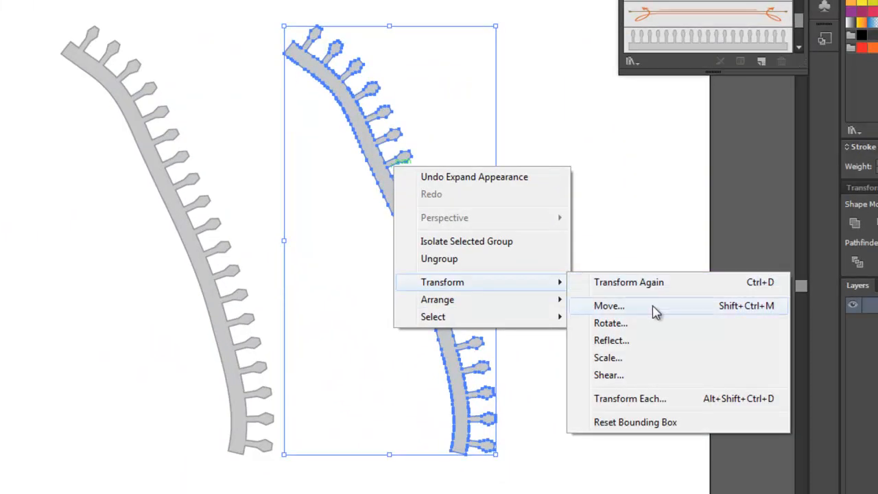
click(636, 340)
click(682, 337)
Move the reflected zip half against the original so their lower teeth interlock, and select both halves.
drag(337, 316, 315, 310)
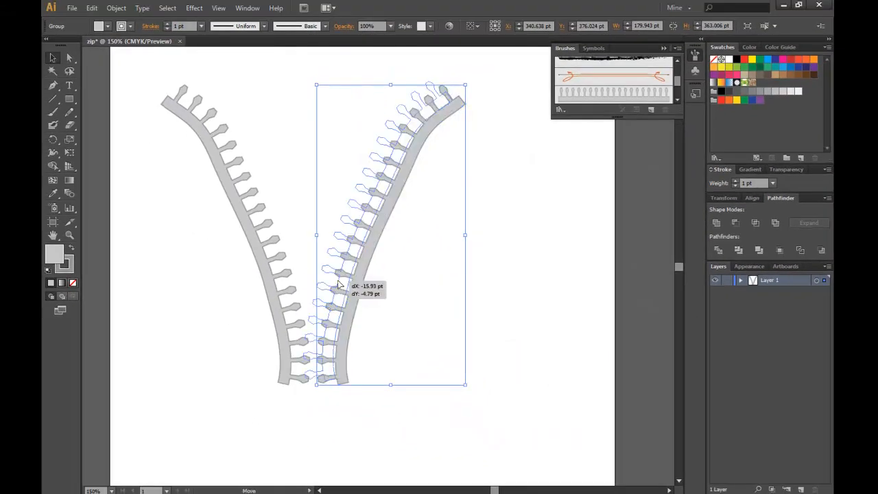
drag(337, 281, 323, 286)
drag(221, 251, 374, 363)
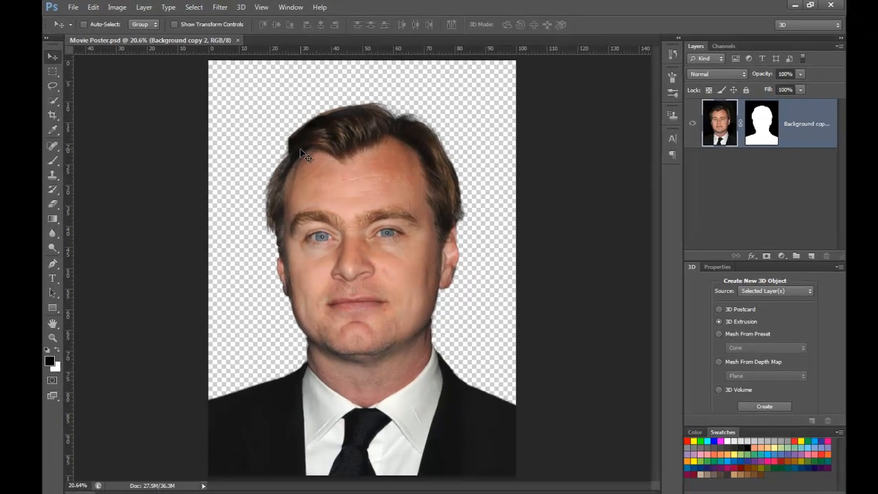
Switch to Photoshop and paste the zip into Movie Poster.psd as a smart object, placing it at 100% size over the face.
key(ctrl+v)
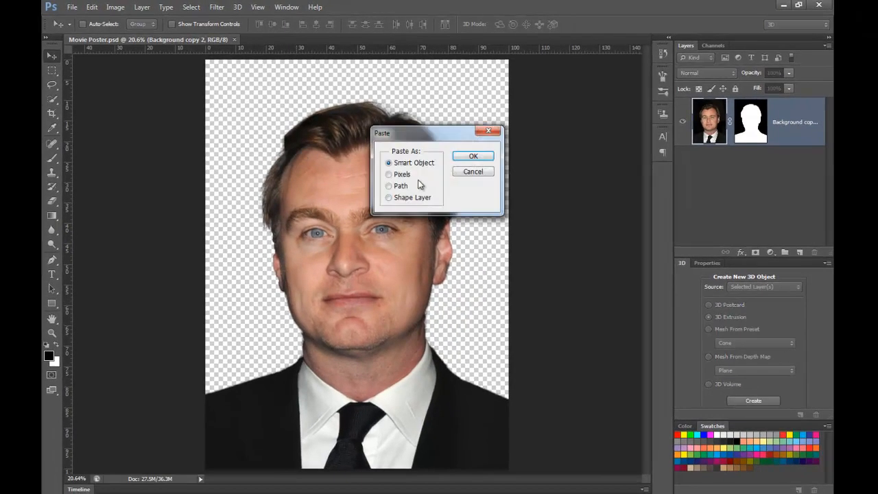
click(468, 156)
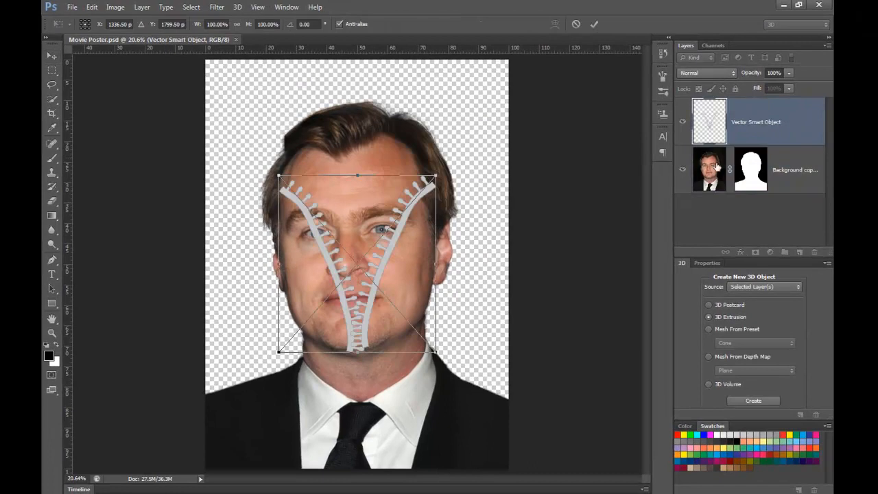
click(51, 55)
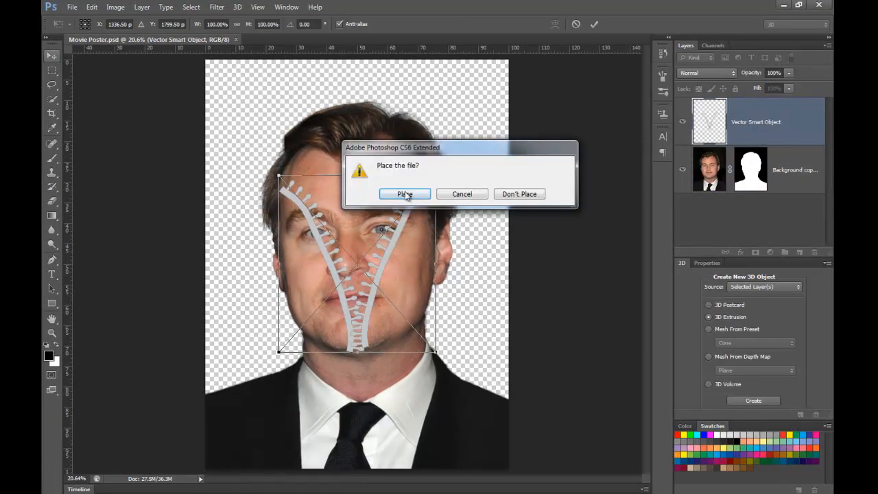
click(405, 195)
Rename the placed zip layer as "zip on actor".
click(755, 171)
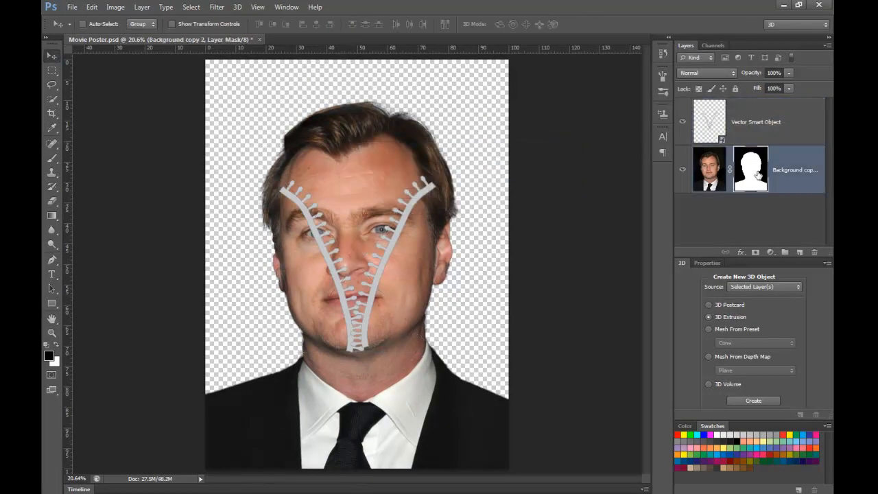
click(730, 129)
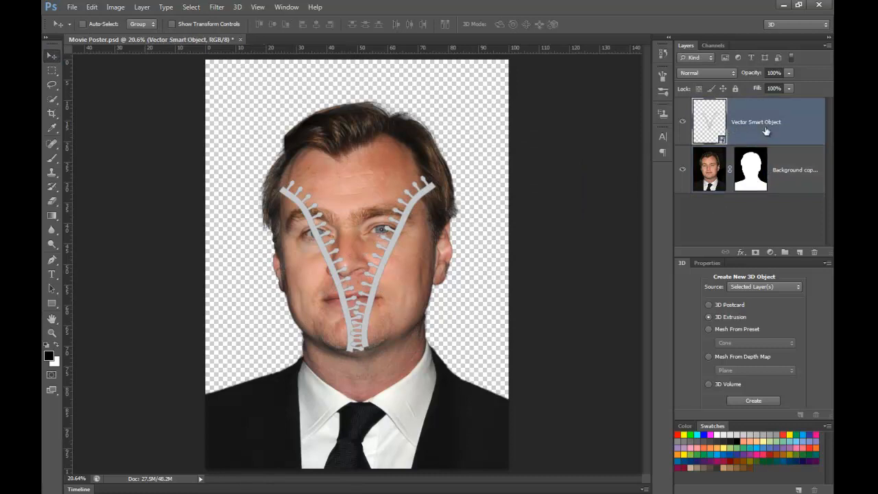
double_click(758, 123)
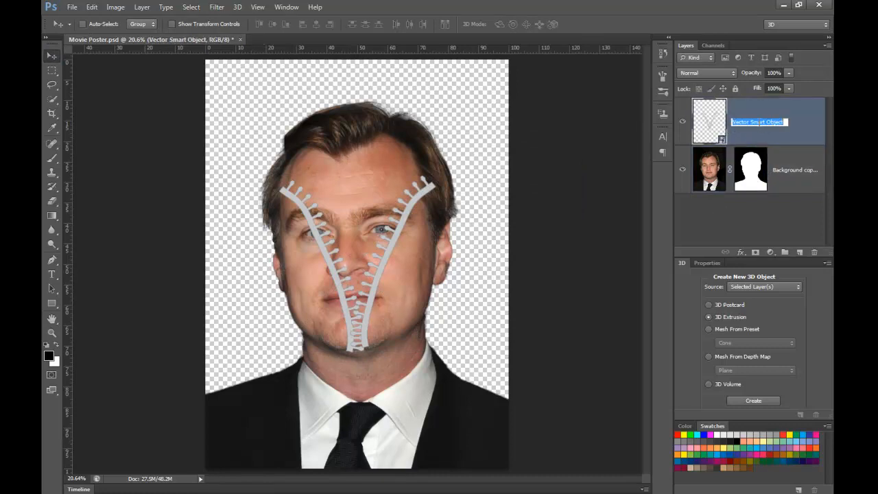
text(Z)
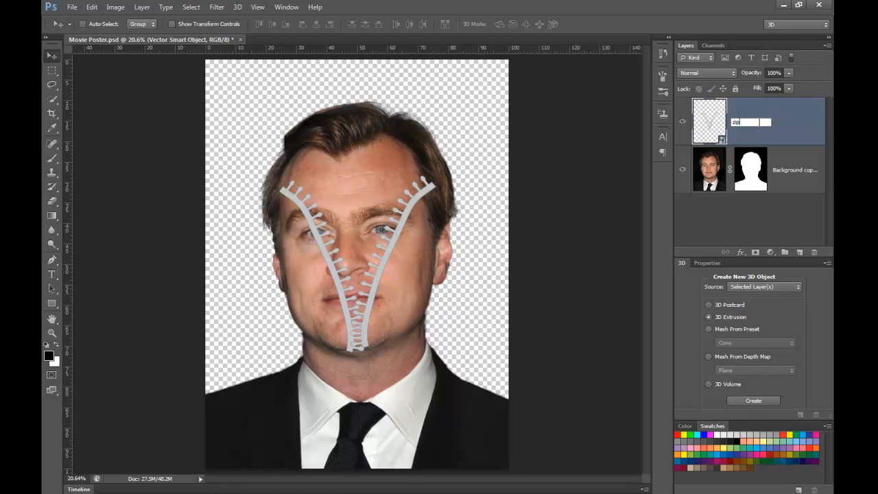
text(ip on actor)
key(Return)
Switch to Illustrator, delete the existing zip, and paint a shorter curved downward stroke with the zip brush.
key(alt+Tab)
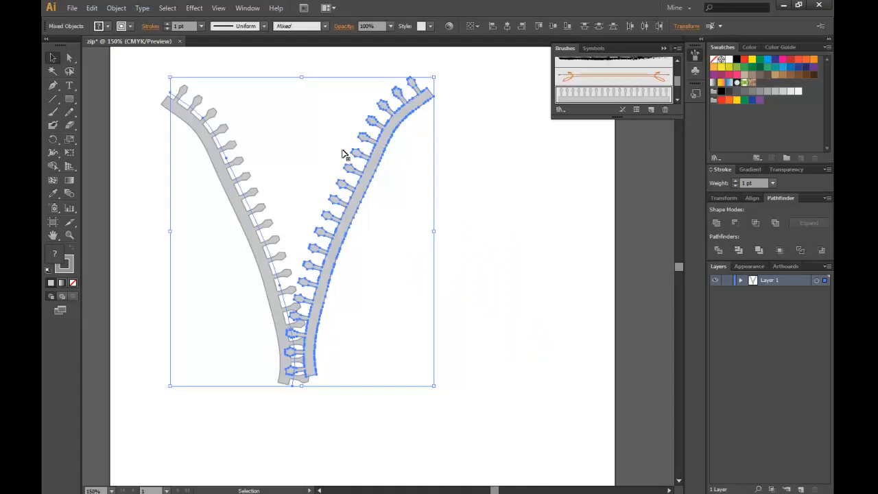
key(Delete)
key(b)
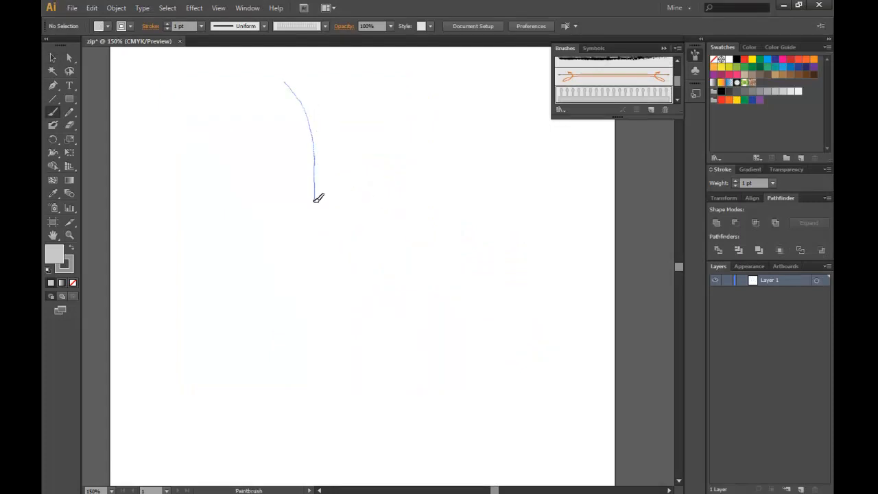
drag(318, 198, 318, 199)
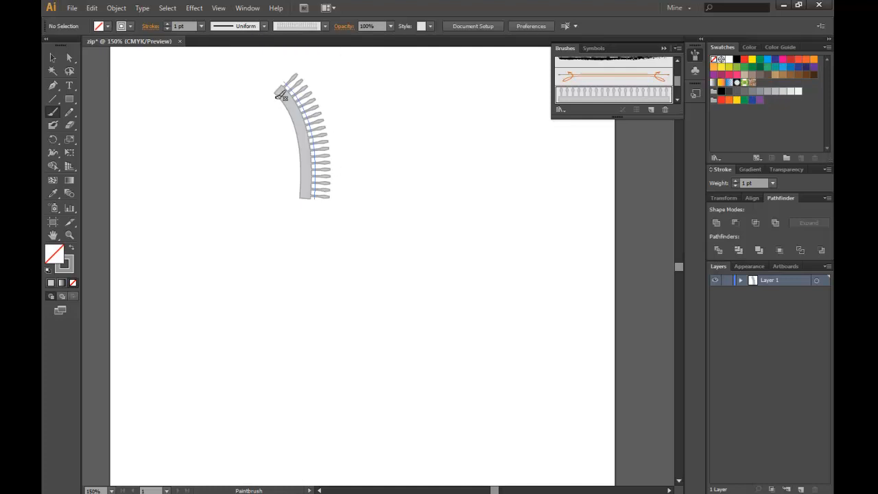
Set the short zip stroke's weight to 0.5 pt.
key(v)
click(300, 129)
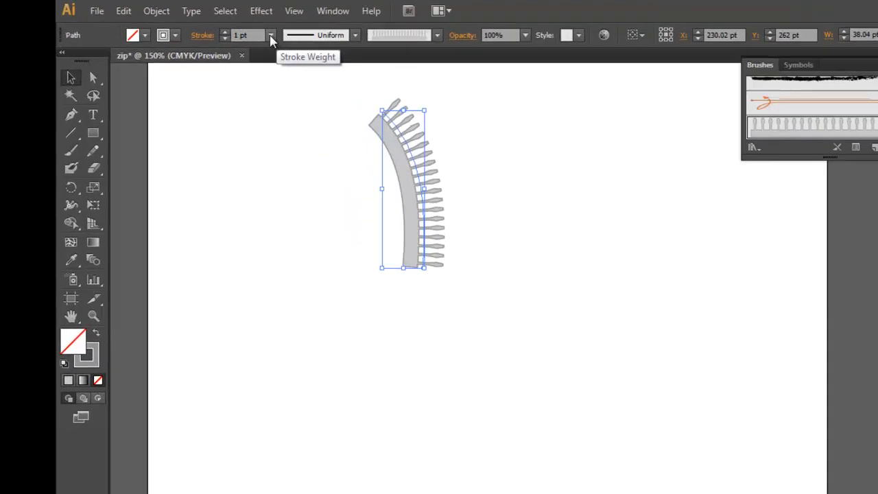
click(201, 26)
click(347, 80)
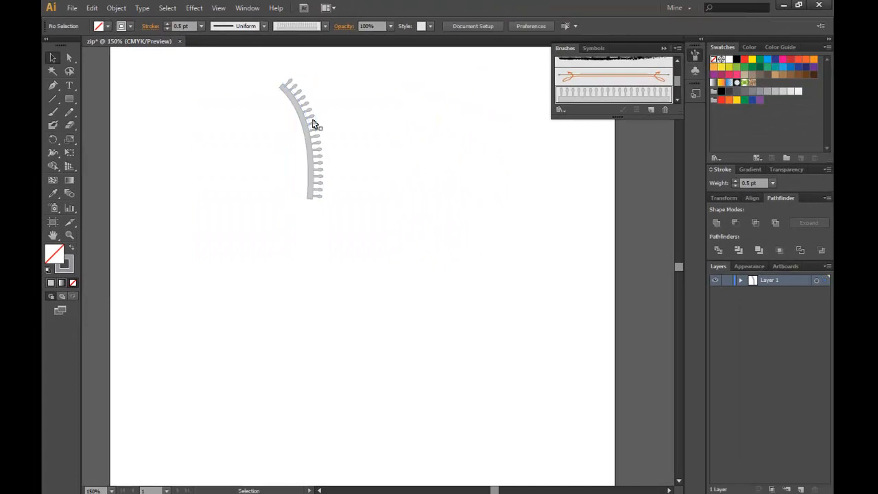
Duplicate the short zip stroke to its right and expand the duplicate's appearance.
key(a)
key(v)
drag(312, 168, 364, 169)
right_click(364, 170)
key(Escape)
click(116, 7)
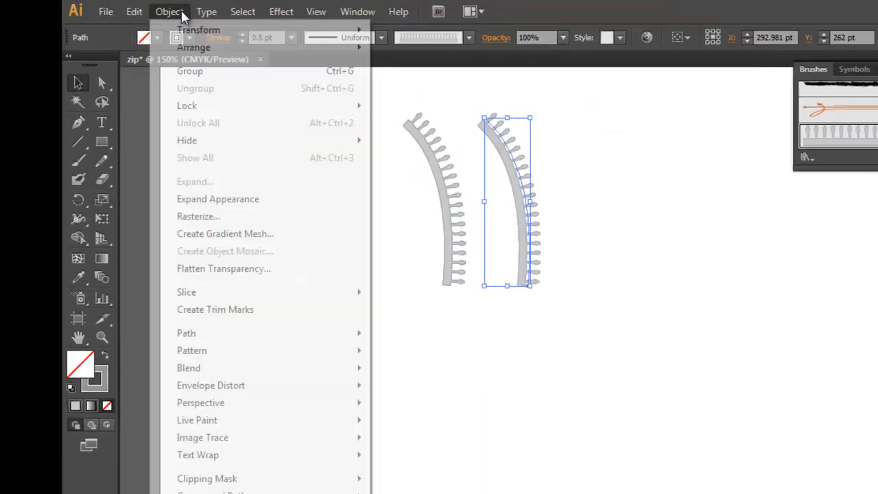
click(152, 137)
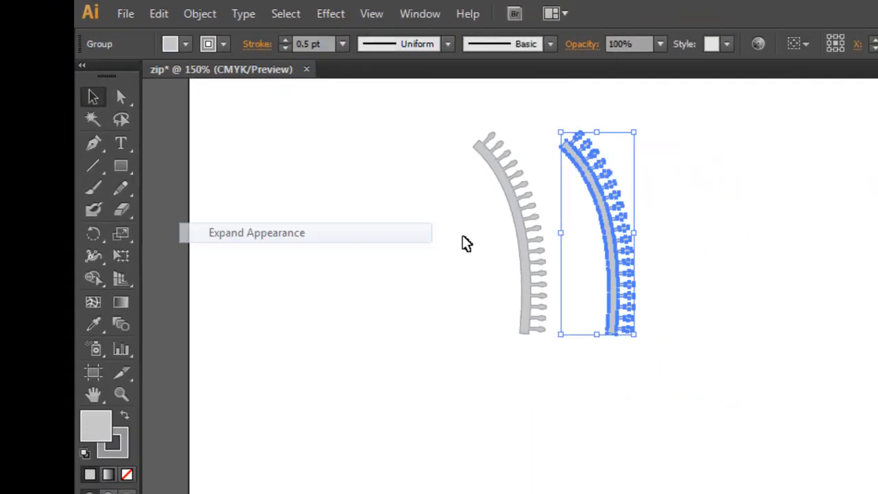
Reflect the expanded duplicate so its teeth face the short zip stroke, and move it over until the lower teeth interlock.
right_click(599, 257)
mouse_move(745, 402)
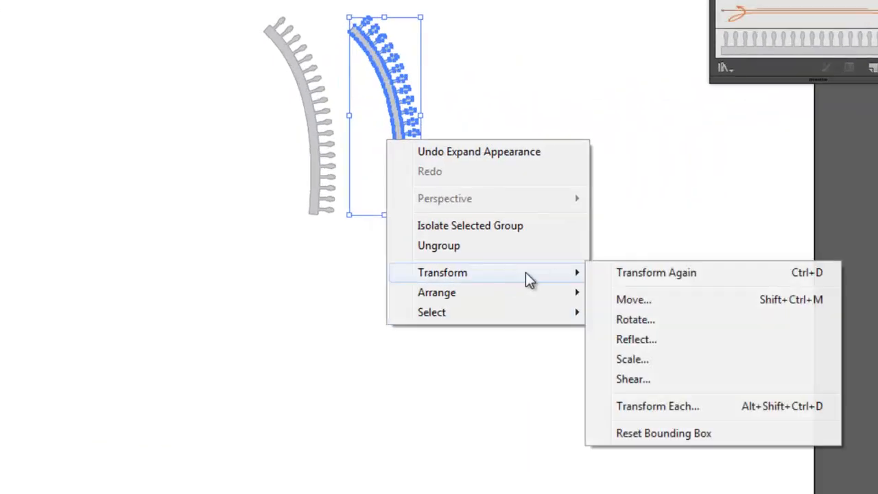
click(655, 342)
click(789, 380)
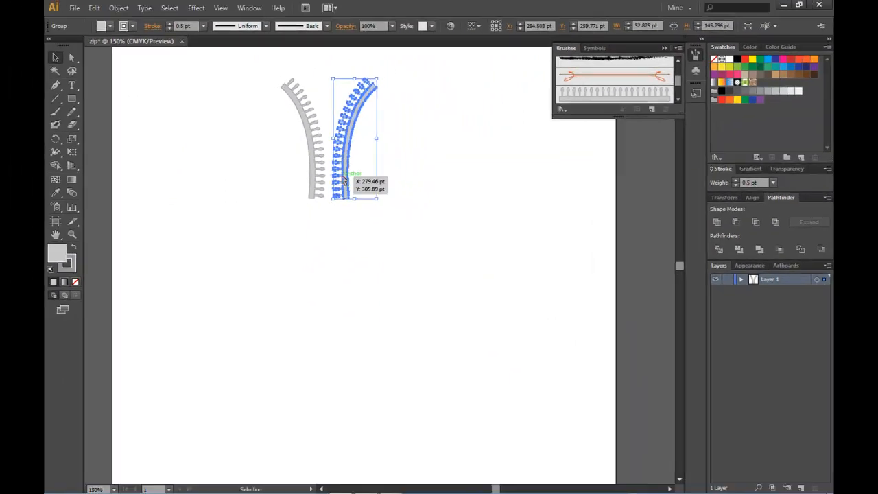
drag(344, 180, 324, 157)
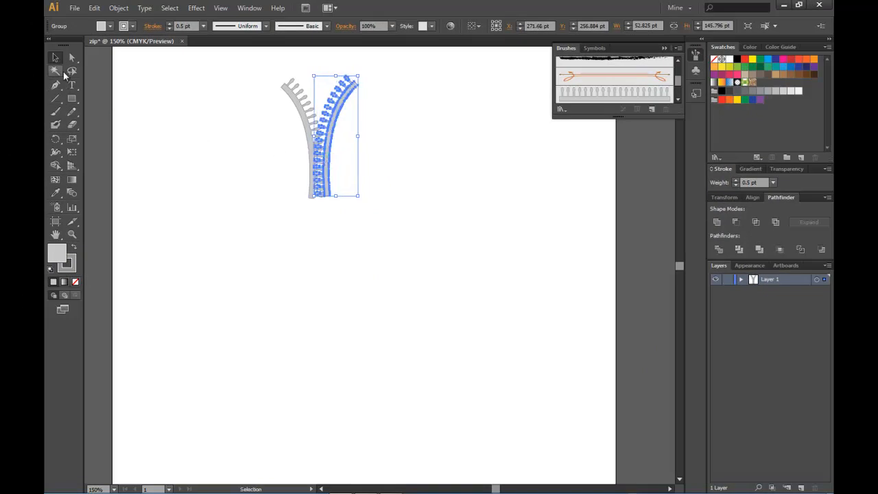
Select both halves of the small zip and paste them into the Photoshop poster as a smart object placed at 100% size.
click(236, 138)
key(a)
drag(280, 123, 390, 209)
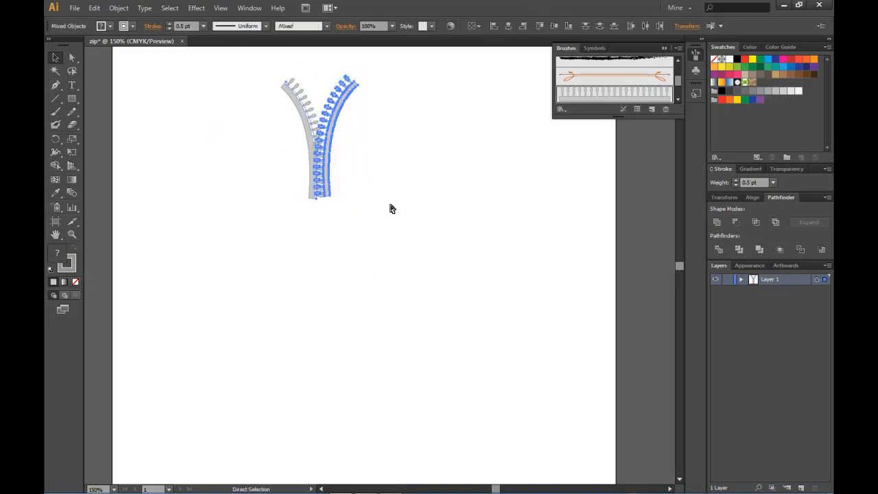
key(v)
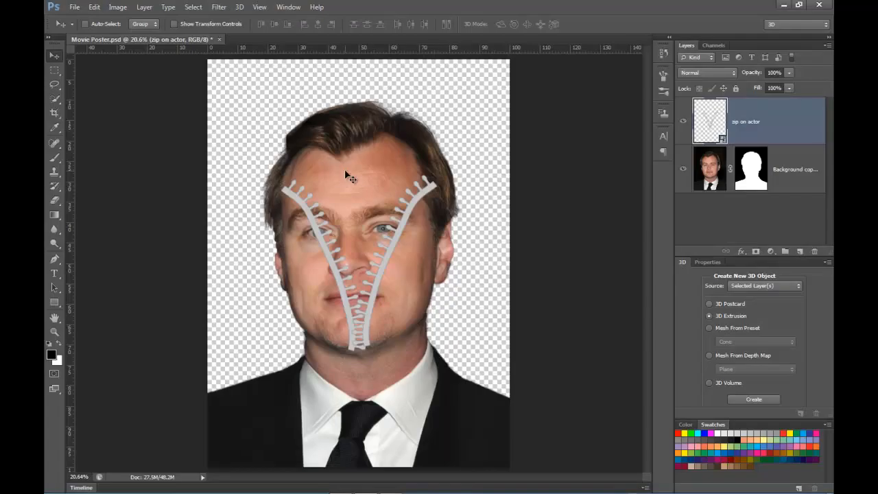
key(ctrl+v)
click(472, 157)
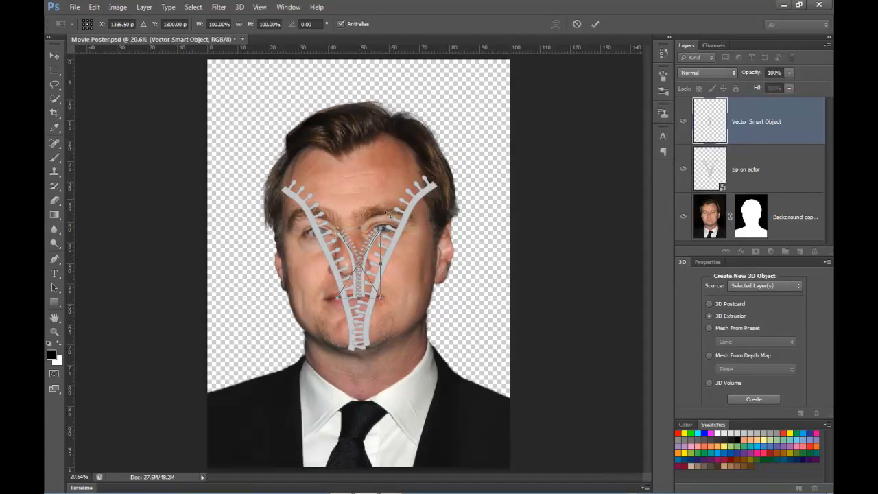
key(Return)
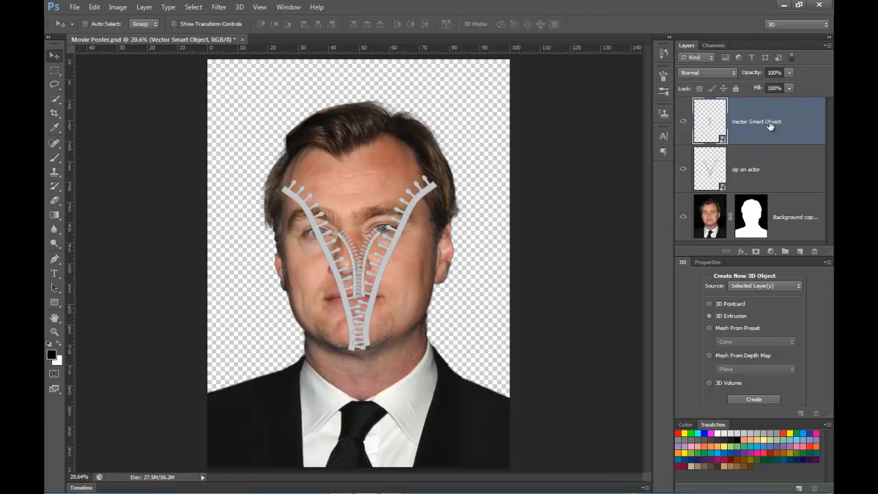
Rename the small zip's layer as "zip for type" and hide it.
double_click(759, 122)
text(zip for type)
key(Return)
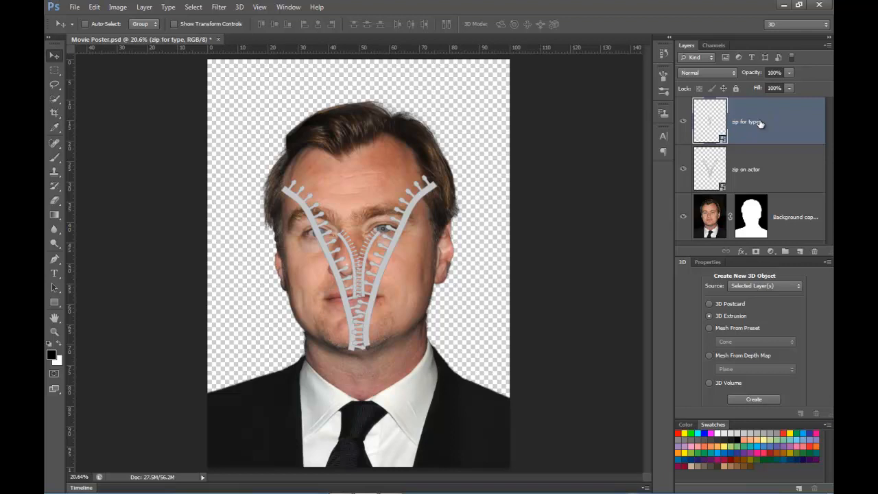
click(684, 123)
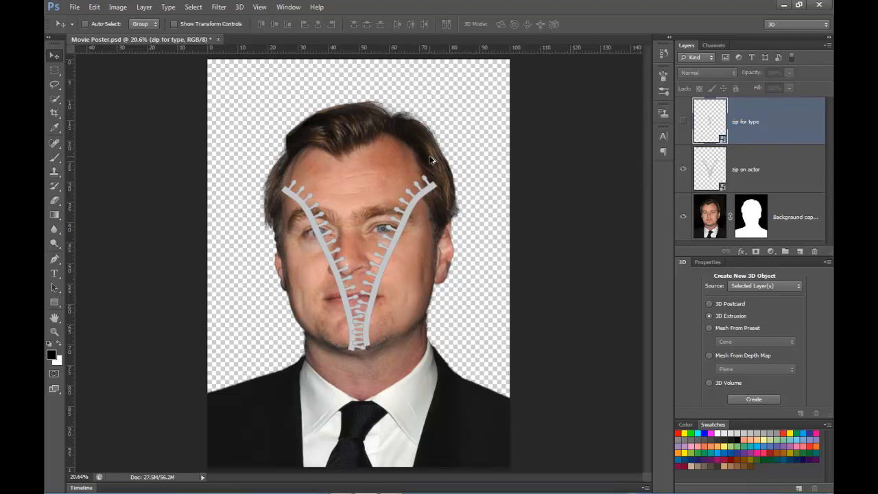
Extend the canvas height by a relative 20 percent, anchored at the bottom centre so the space is added above.
scroll(432, 161, down, 2)
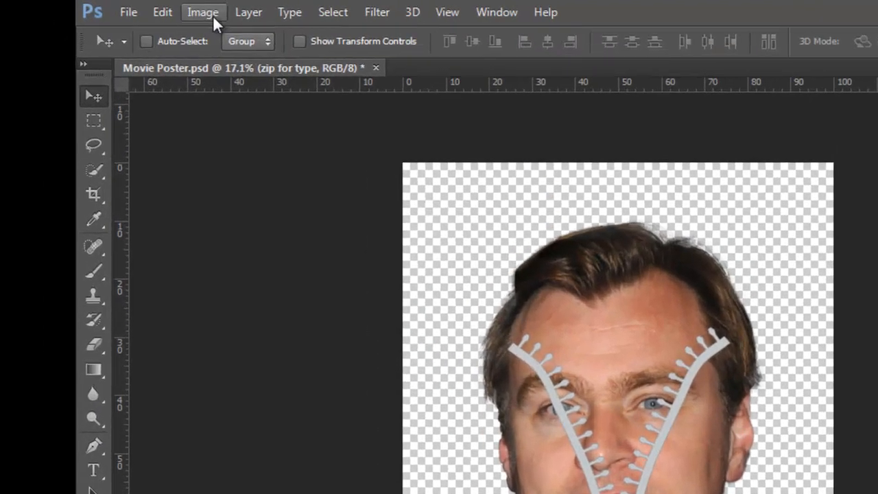
click(118, 7)
click(267, 171)
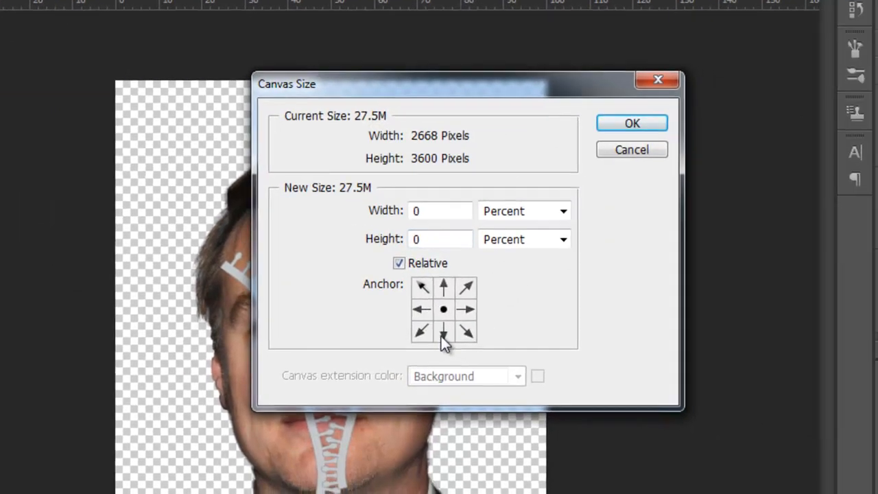
click(729, 419)
click(379, 245)
text(20)
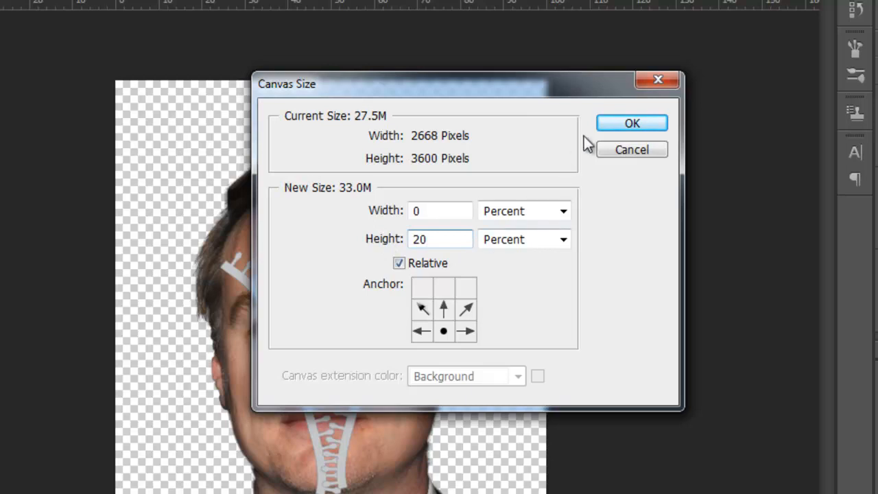
click(621, 128)
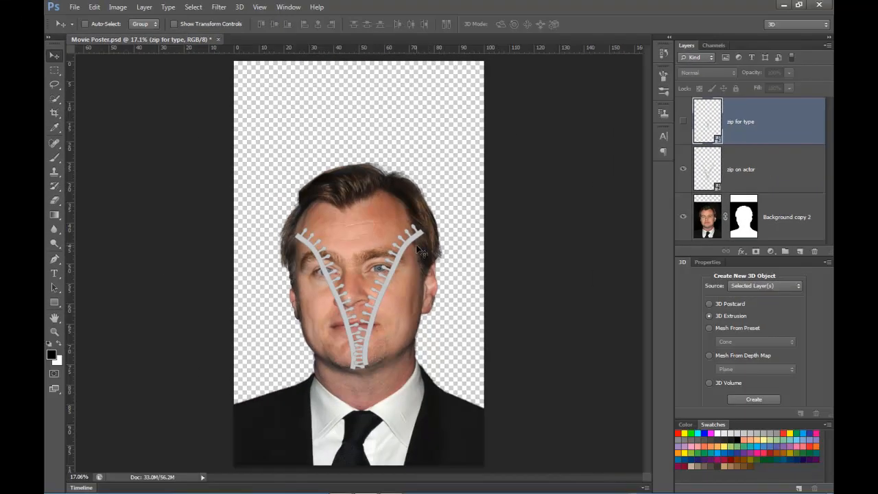
Enlarge the "zip on actor" layer to about 144% and position it from above the forehead down to the shirt collar.
ctrl+click(396, 276)
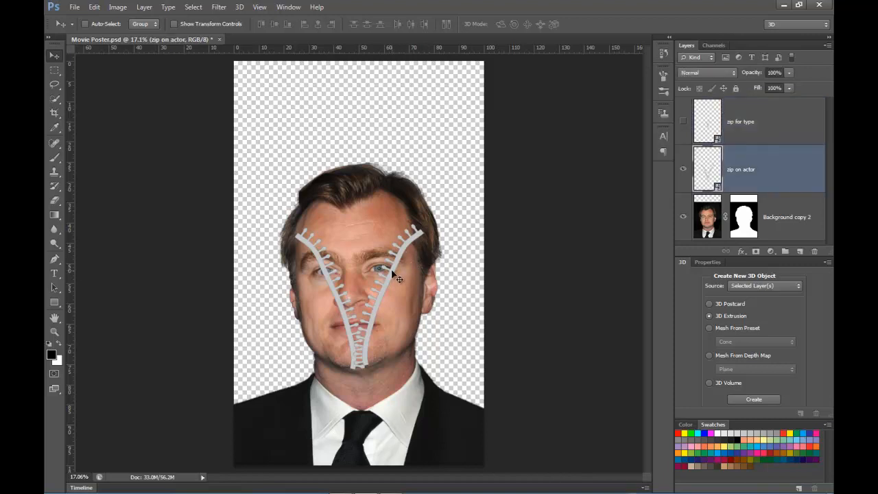
key(ctrl+t)
drag(297, 229, 263, 193)
drag(368, 354, 369, 358)
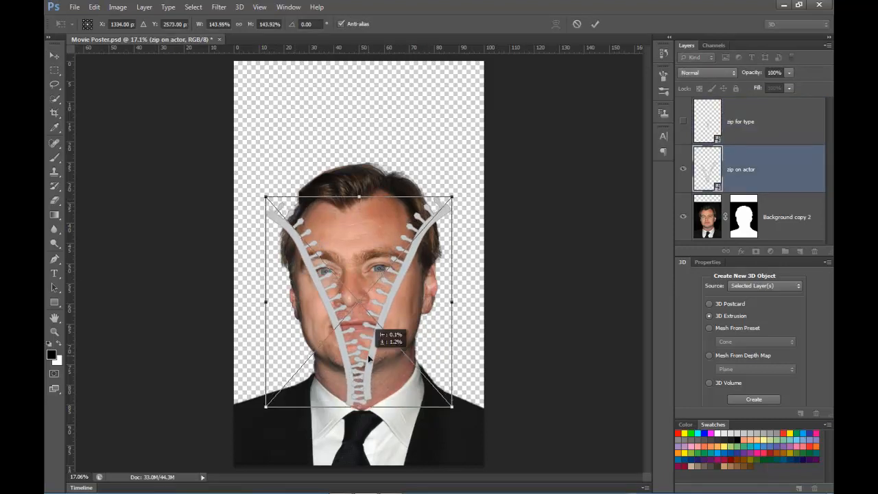
key(Return)
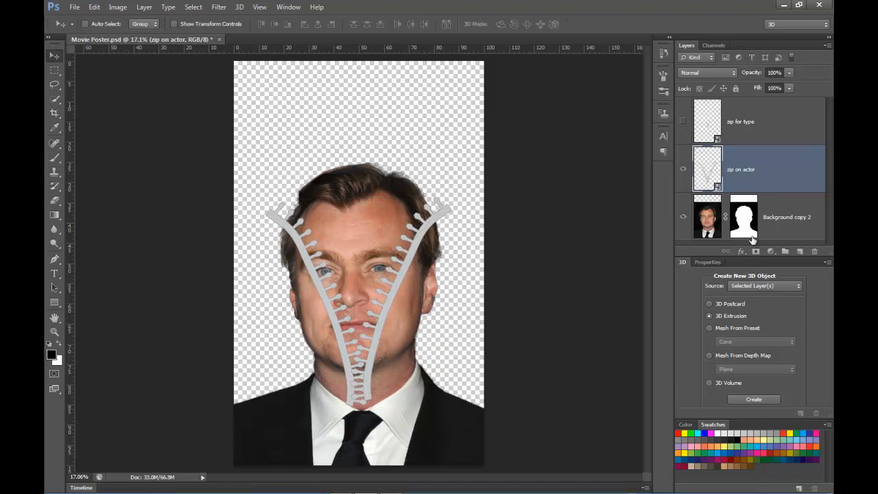
Add a new layer beneath the "Background copy 2" actor layer and fill it with 50% gray.
click(755, 216)
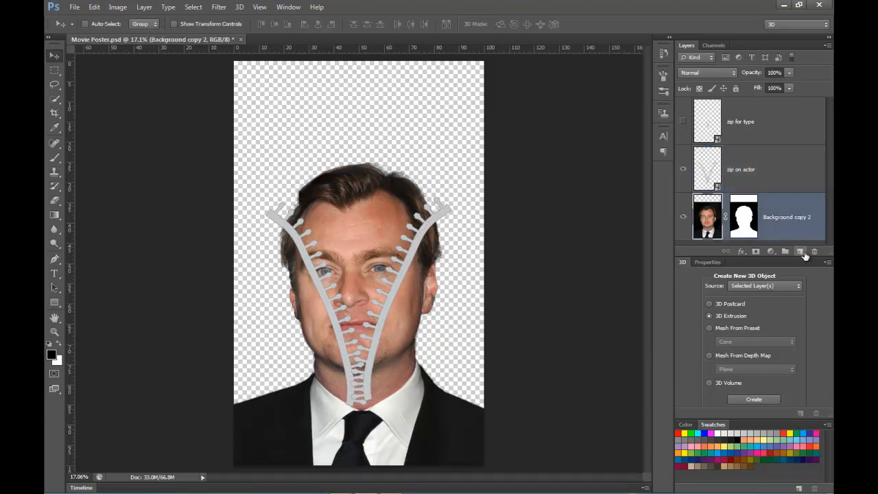
click(801, 252)
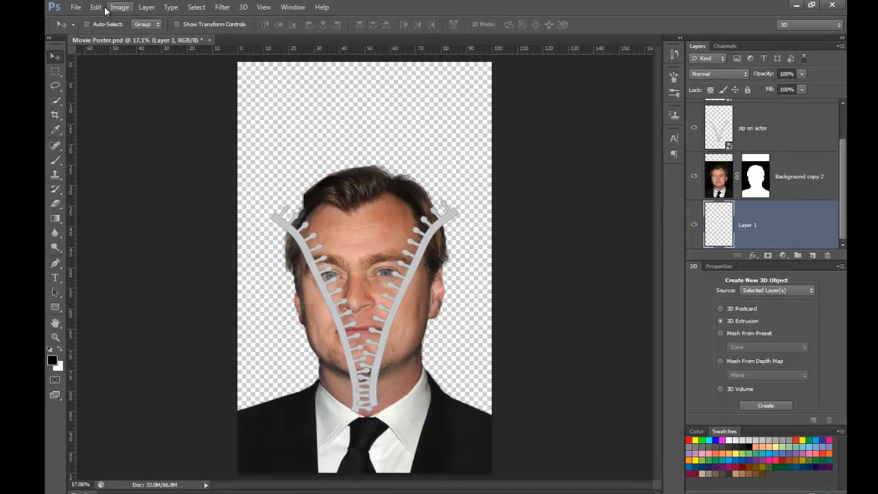
click(94, 7)
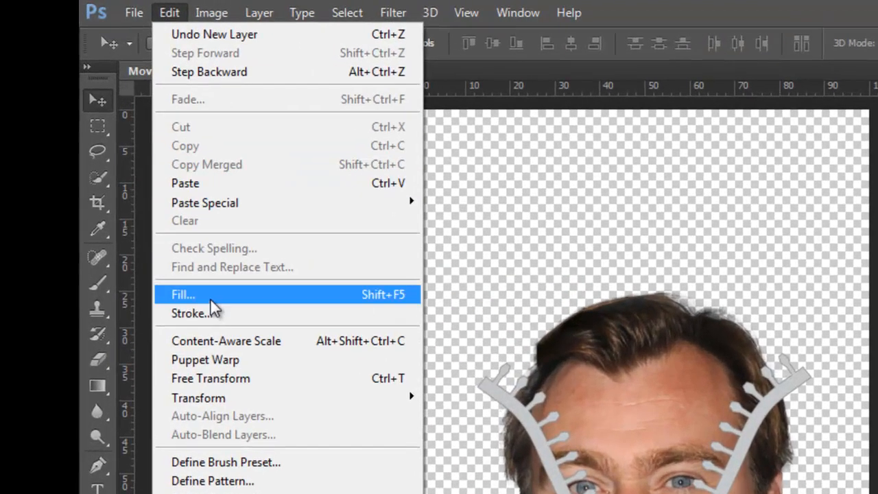
click(211, 298)
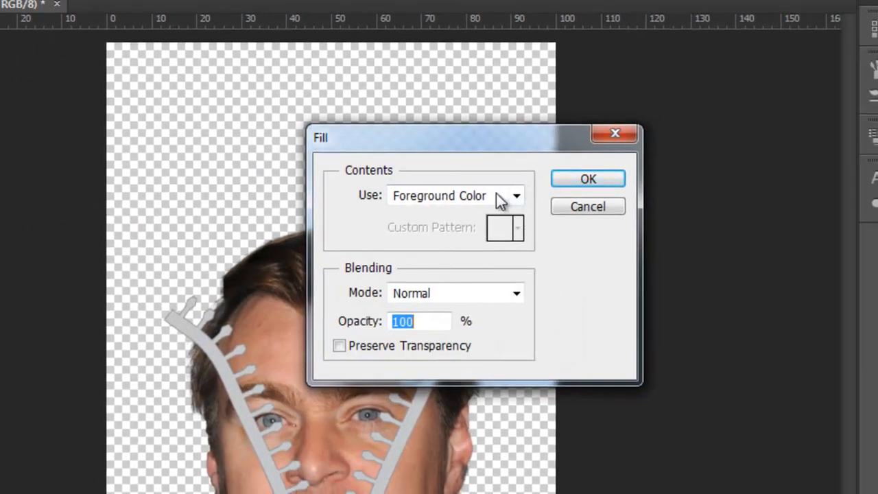
click(500, 198)
click(439, 357)
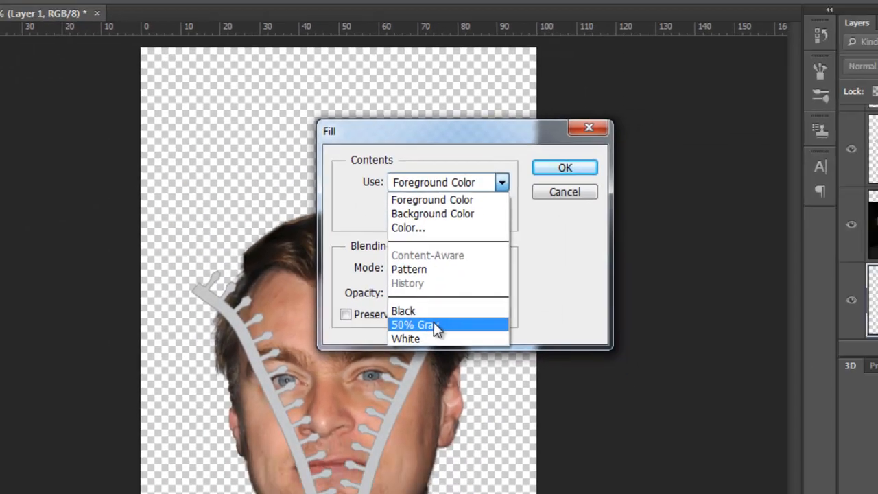
click(502, 137)
key(v)
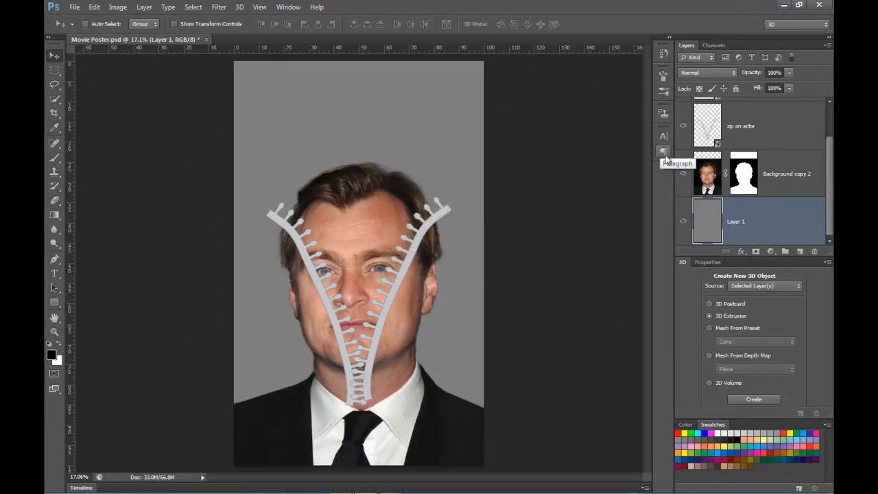
Duplicate the masked "Background copy 2" actor layer twice.
click(758, 173)
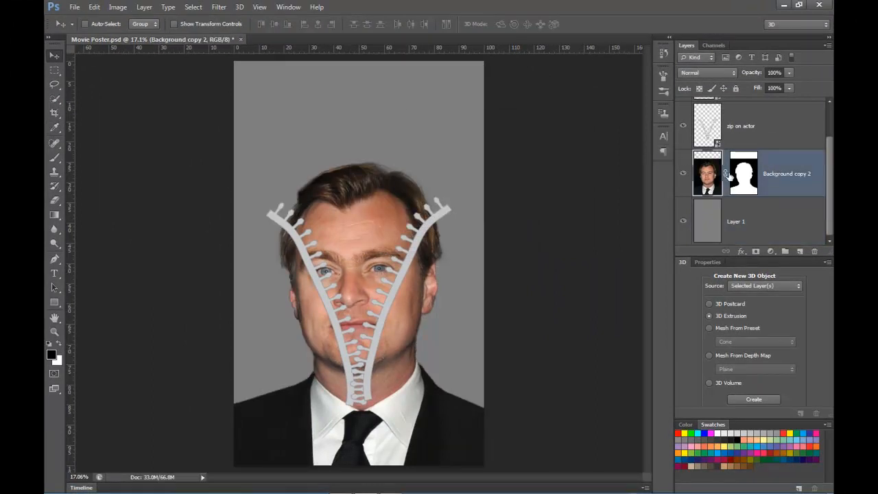
click(737, 181)
click(775, 184)
key(ctrl+j)
key(ctrl+j)
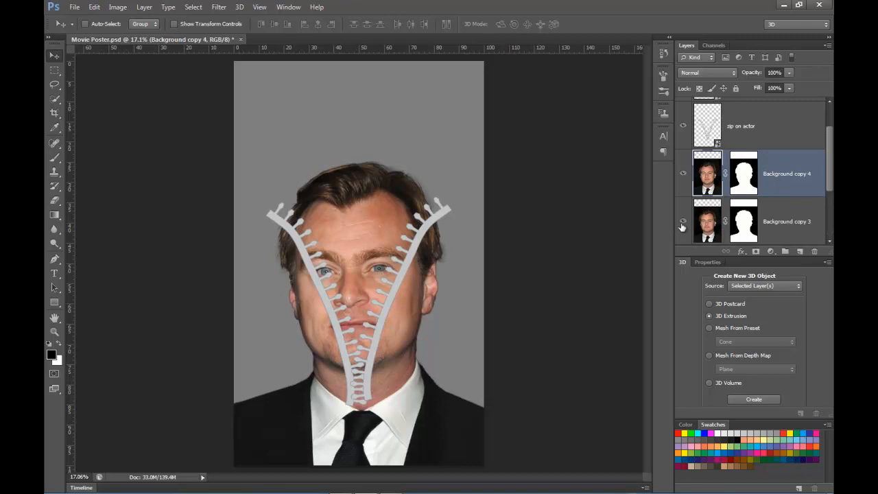
Place a vertical guide at the canvas centre and fill the left half of the "Background copy 4" mask with black.
click(741, 182)
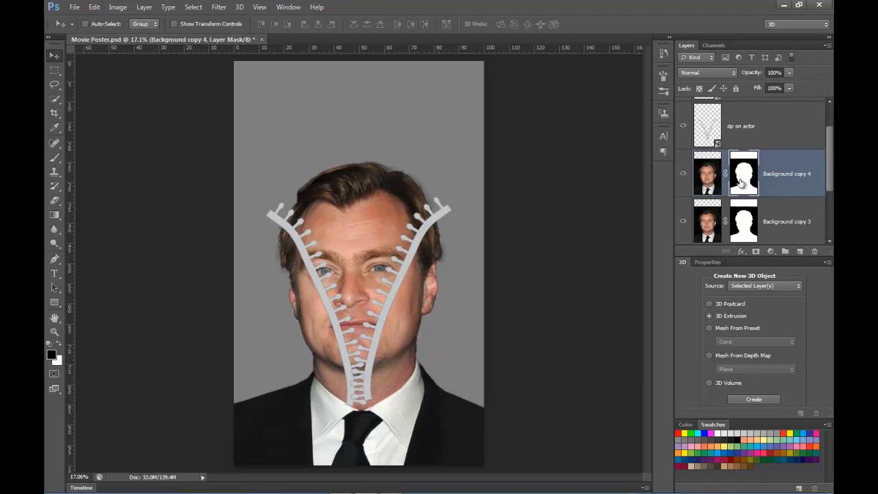
drag(69, 168, 357, 162)
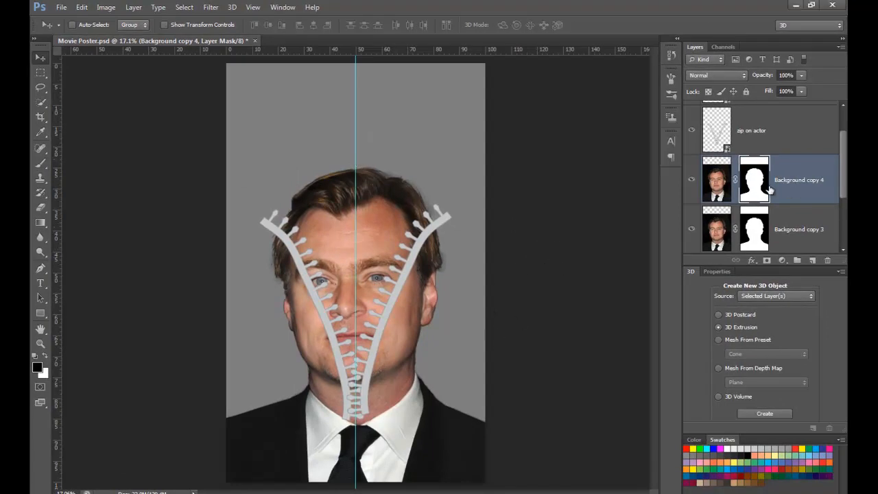
key(m)
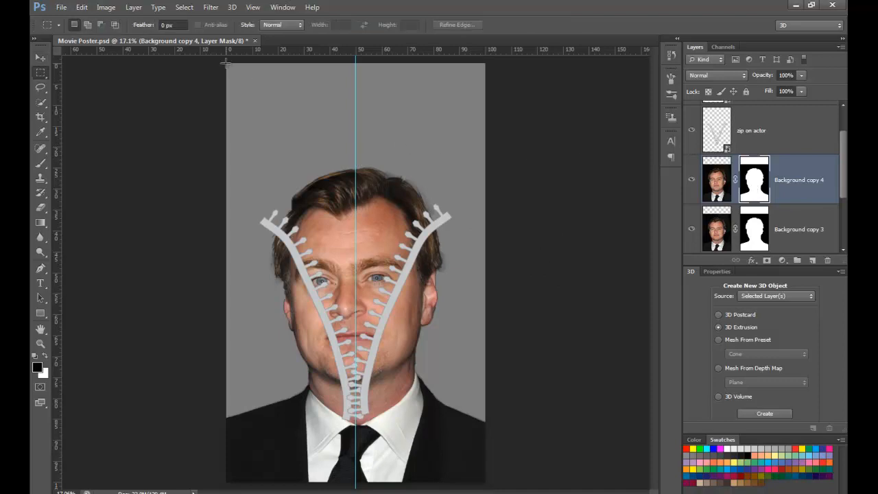
drag(223, 62, 355, 481)
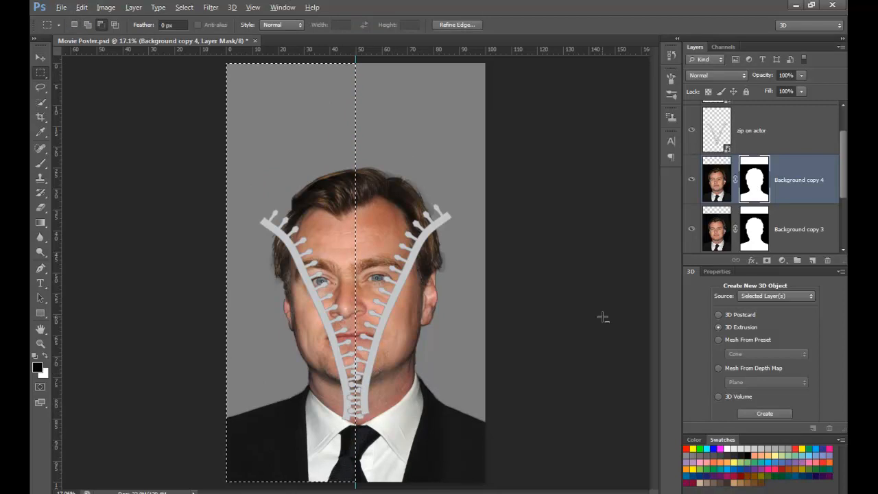
key(alt+BackSpace)
Invert the selection and fill the right half of the "Background copy 3" mask with black.
click(758, 232)
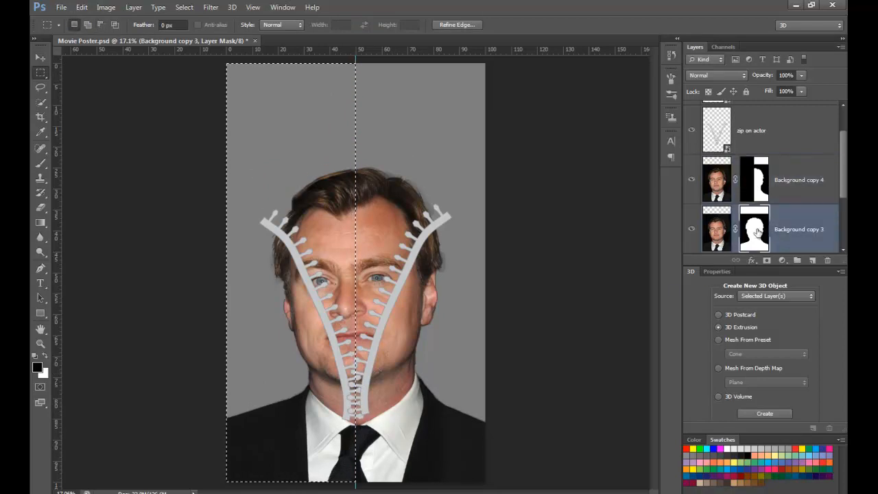
key(ctrl+shift+i)
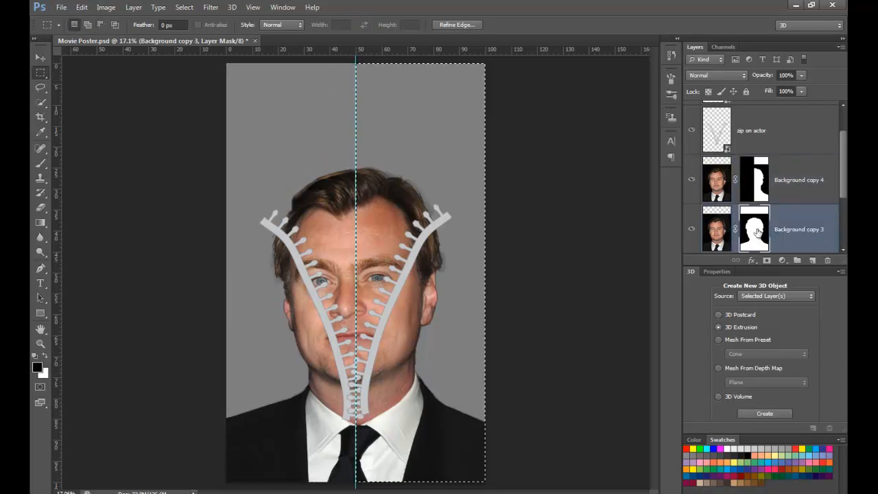
key(alt+BackSpace)
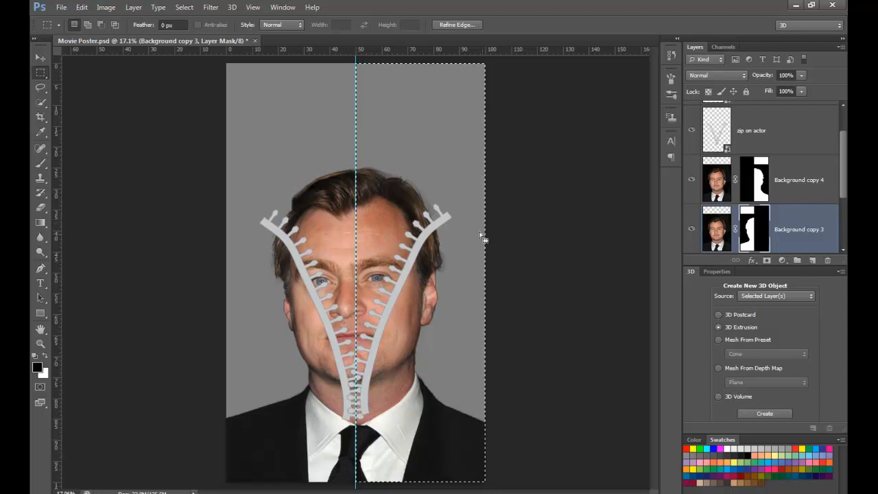
Hide the original "Background copy 2" layer and clear the selection.
scroll(711, 230, down, 1)
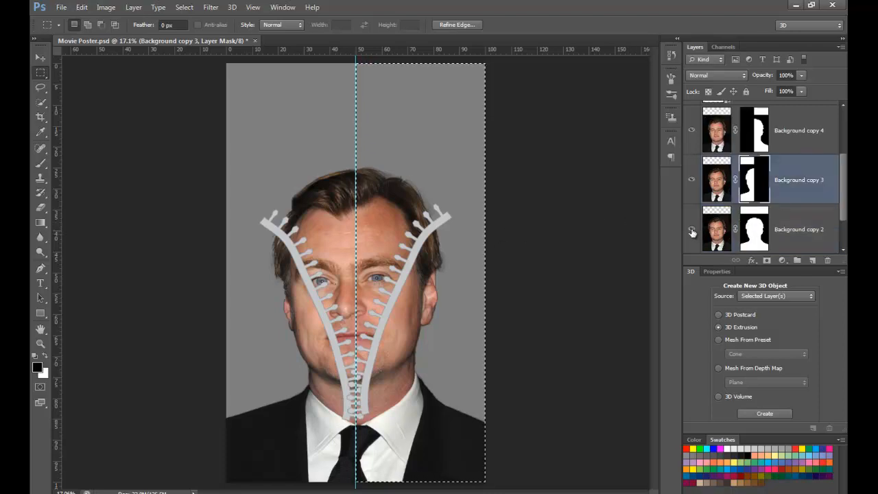
click(692, 179)
click(691, 178)
key(ctrl+d)
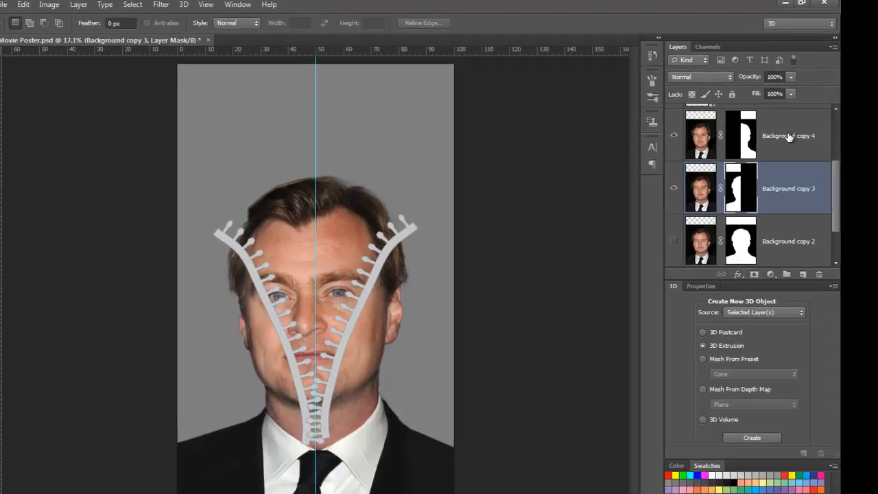
Convert the "Background copy 4" and "Background copy 3" half-face layers into separate smart objects.
right_click(731, 145)
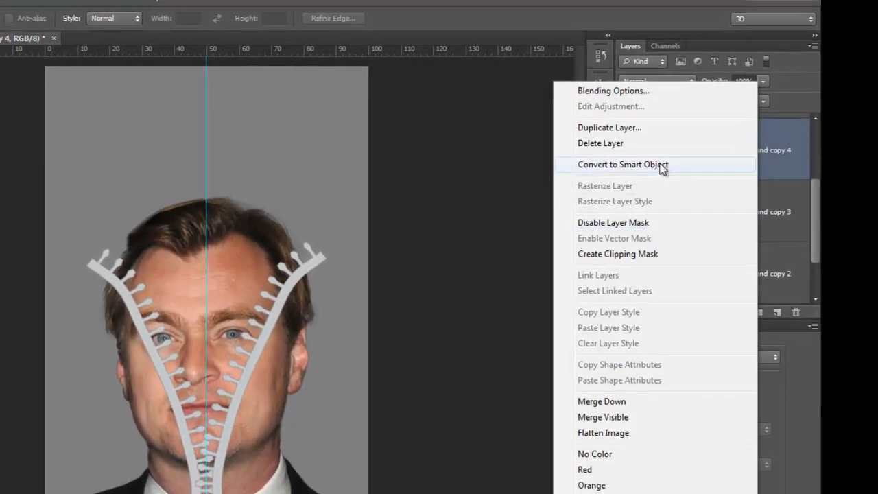
click(721, 142)
right_click(756, 198)
click(647, 159)
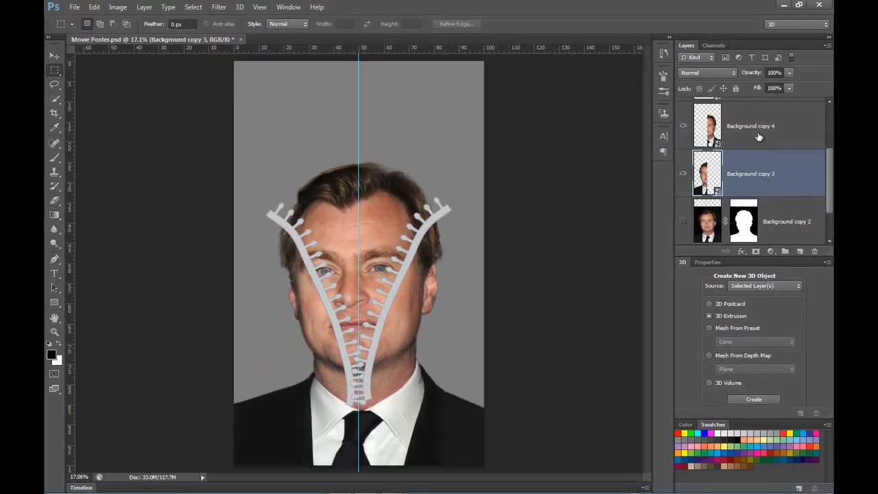
Puppet Warp "Background copy 4" with pins at the hair and collar, pulling the hair out to the zip's right tip.
click(759, 137)
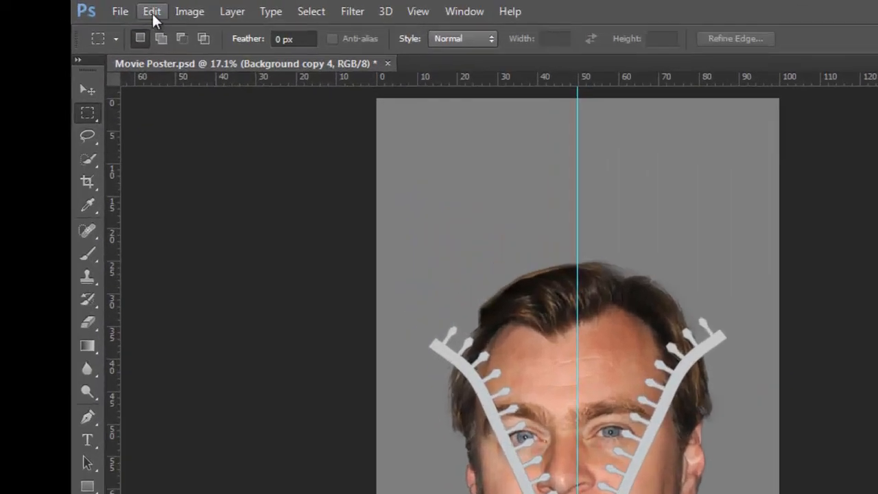
click(94, 7)
click(240, 342)
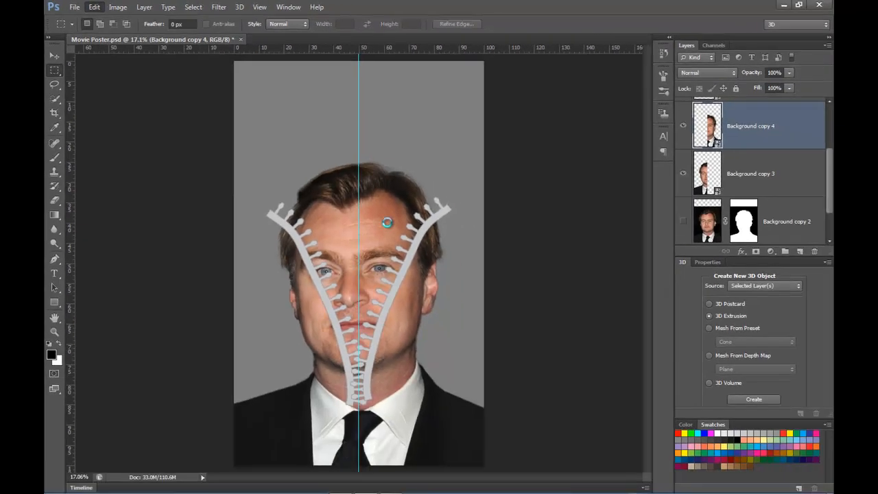
click(367, 181)
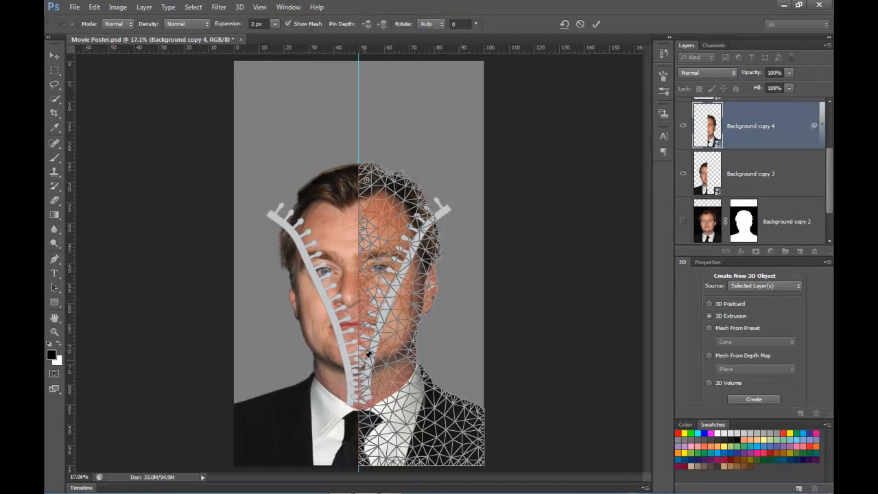
click(367, 411)
drag(367, 180, 446, 214)
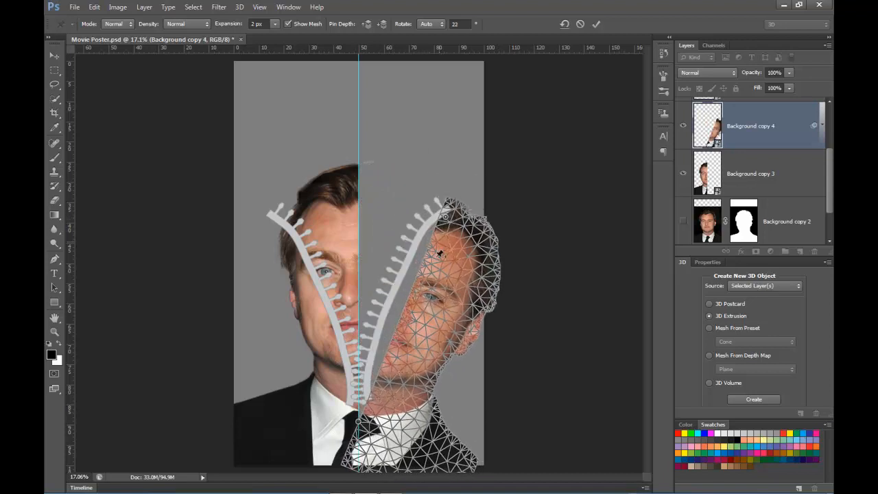
Add pins along the inner edge of the right half-face and pull its nose, forehead and hair against the zip's curve.
click(416, 304)
drag(416, 304, 396, 301)
drag(425, 248, 419, 243)
drag(462, 203, 459, 212)
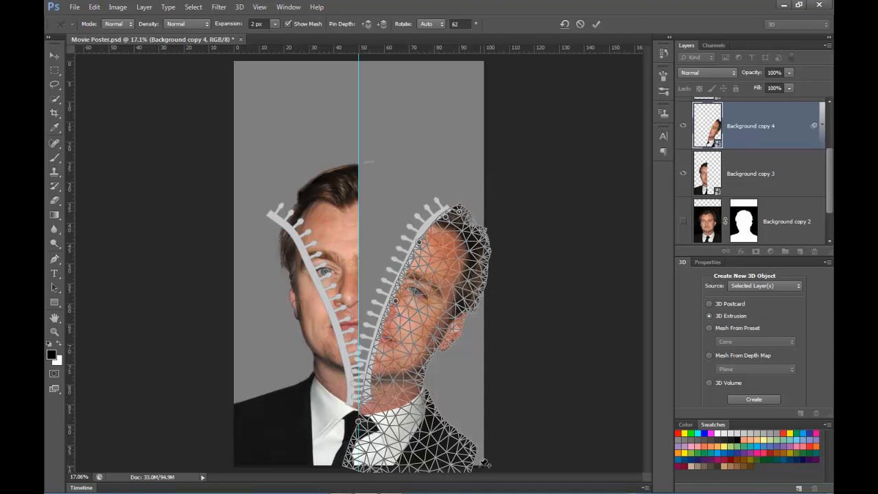
Pin the right shoulder back to its original position, align the chin and neck with the zip, and apply the warp.
drag(478, 447, 484, 414)
drag(436, 401, 435, 396)
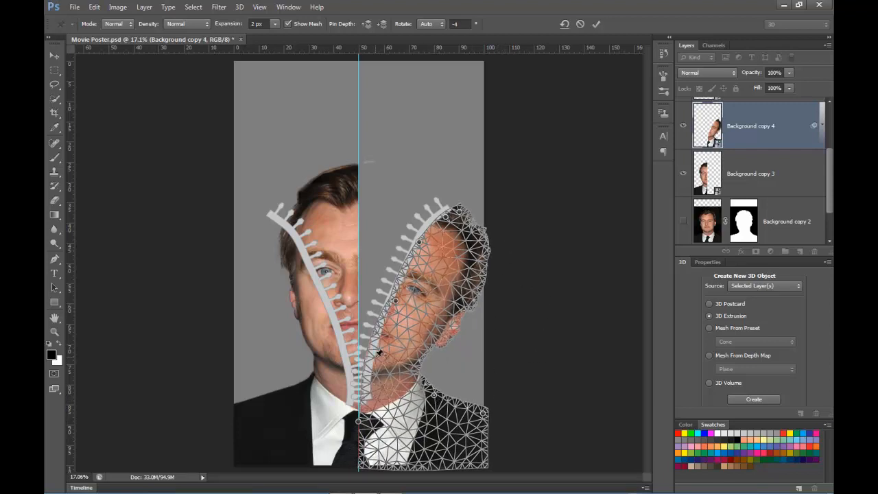
drag(379, 360, 381, 358)
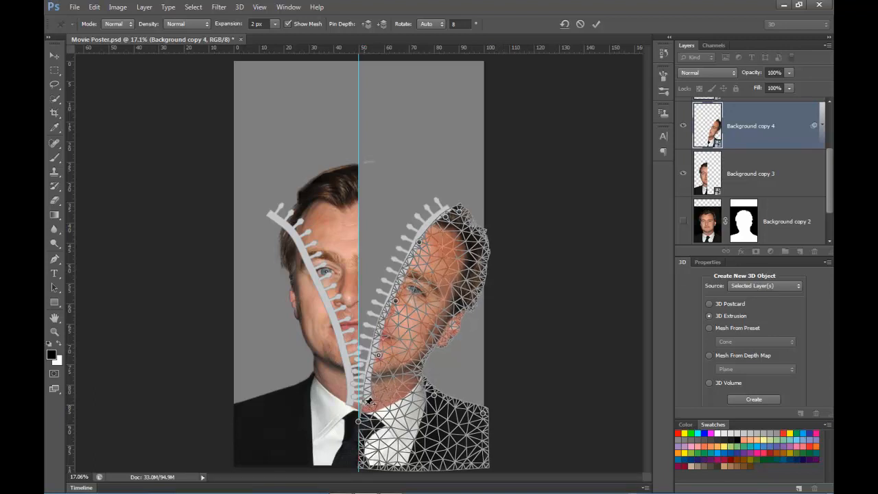
drag(360, 405, 365, 407)
key(Return)
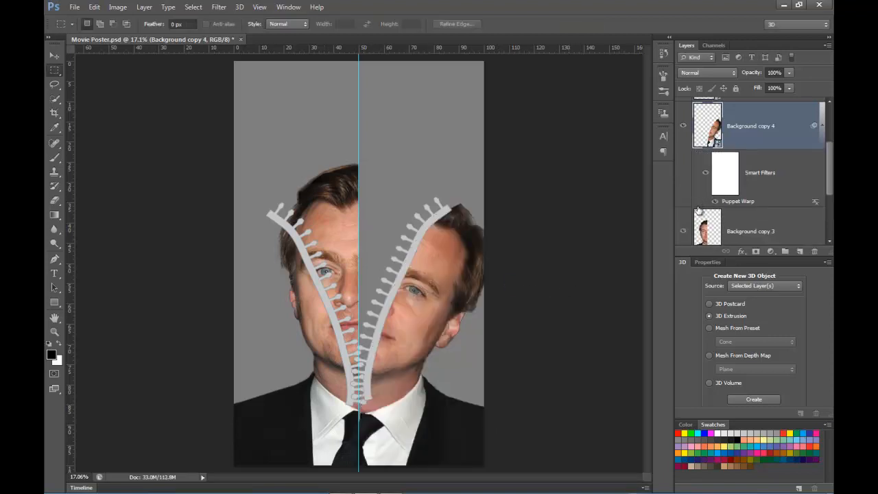
Puppet Warp "Background copy 3" with pins at the hair and collar, pulling the hair out to the zip's left tip.
click(765, 231)
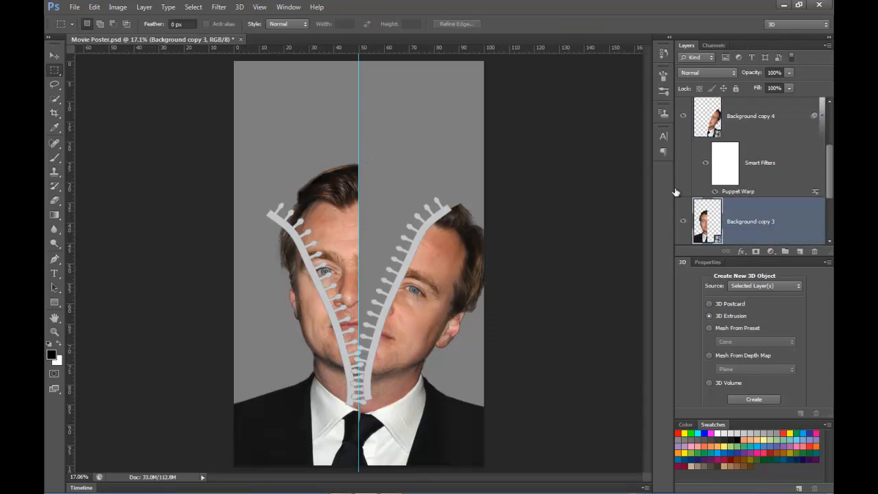
click(94, 7)
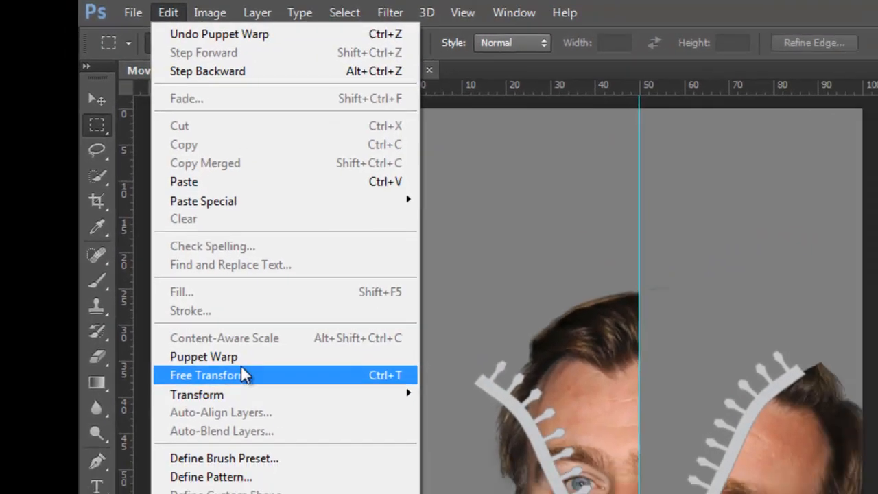
click(240, 357)
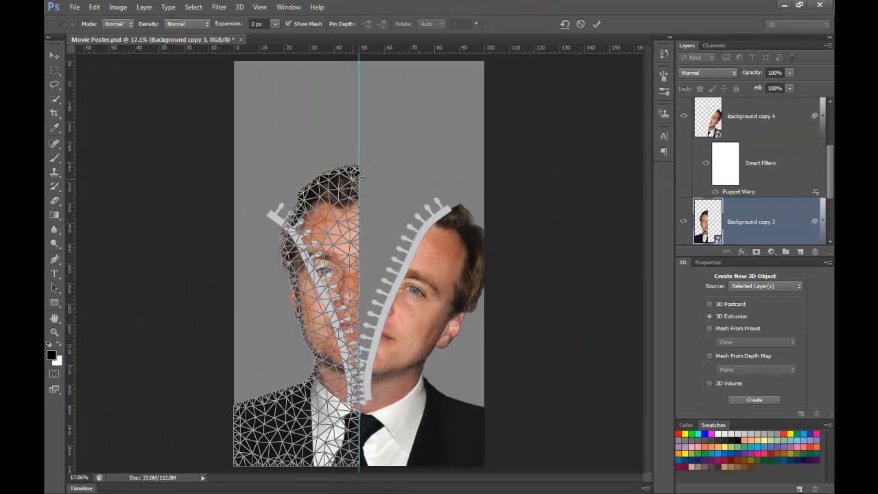
click(358, 167)
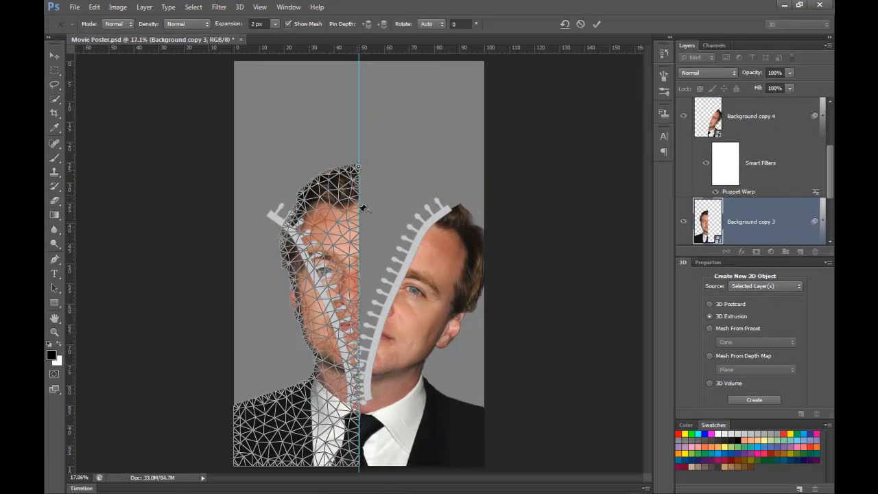
click(358, 414)
drag(363, 173, 275, 221)
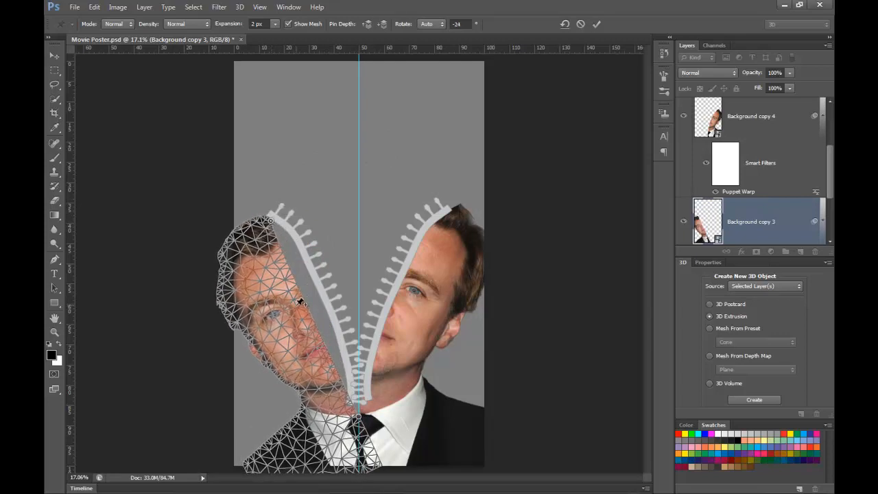
Pull the left half-face's inner edge against the zip, pin the left shoulder back in place, and apply the warp.
mouse_move(301, 302)
mouse_down()
mouse_move(320, 287)
mouse_move(314, 290)
mouse_up()
drag(297, 245, 300, 244)
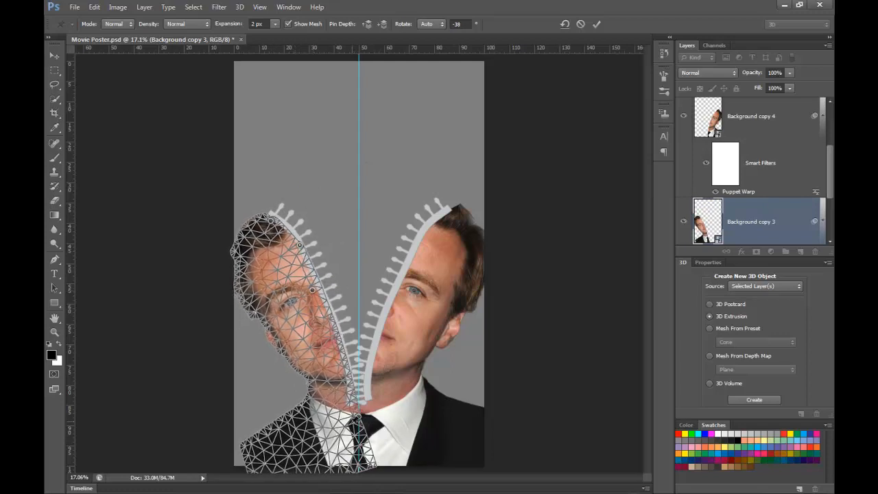
drag(257, 440, 235, 413)
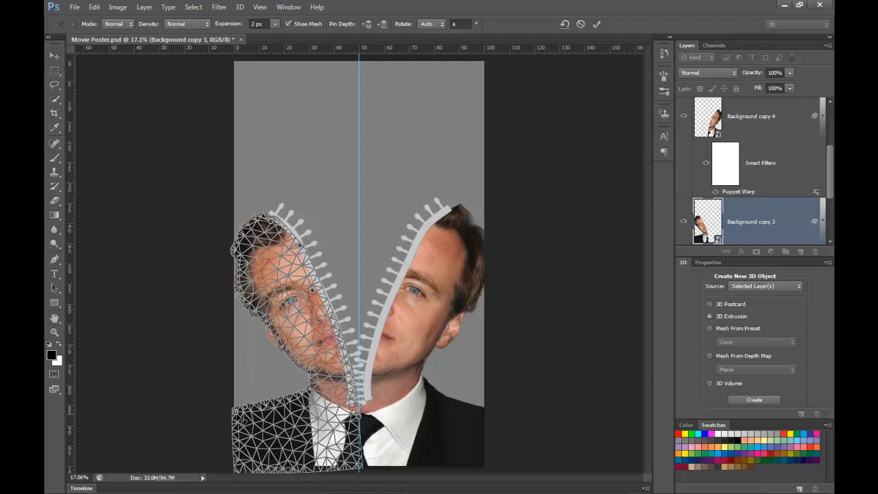
key(Return)
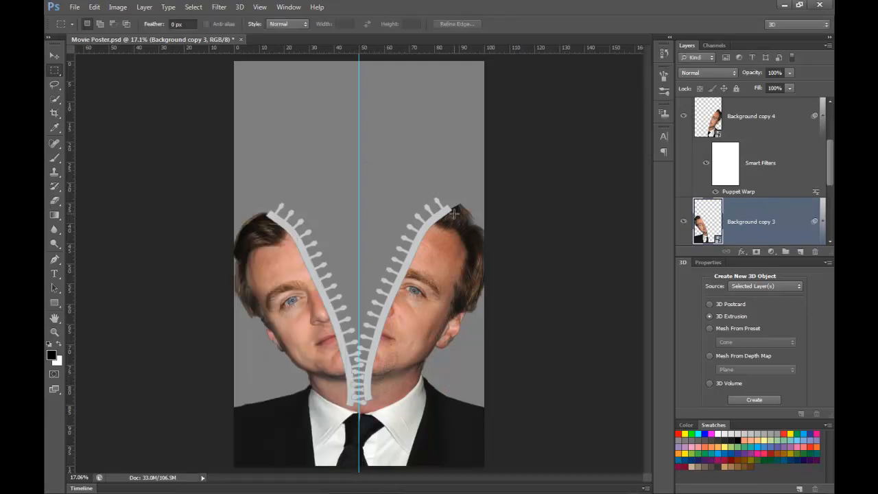
Reopen the Puppet Warp on "Background copy 4", tuck the hair against the zip's tip, tighten the neck, and apply the warp.
click(740, 195)
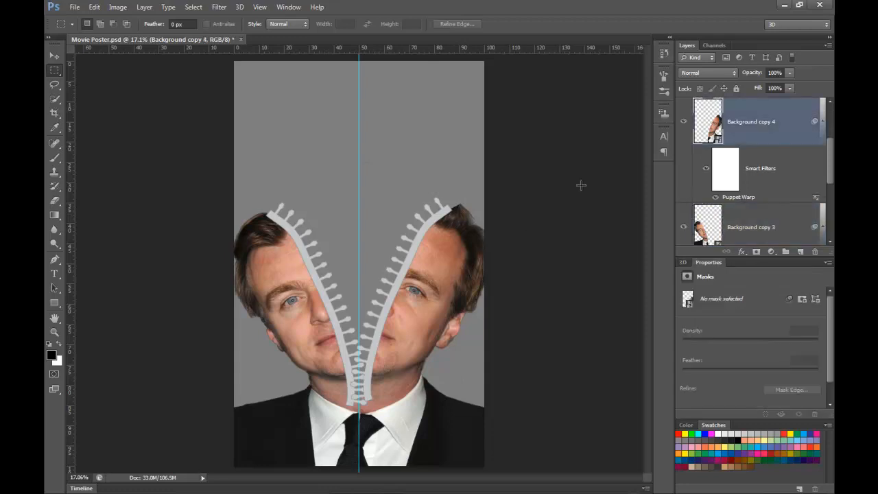
double_click(739, 198)
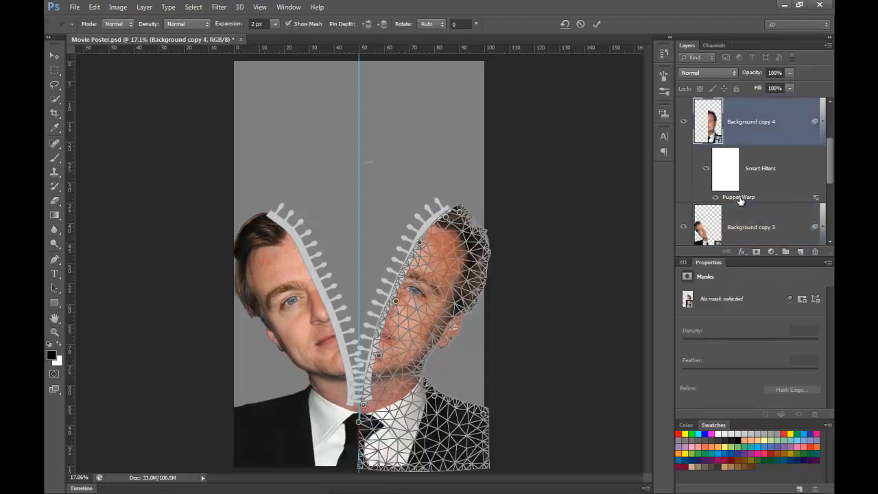
drag(460, 214, 450, 215)
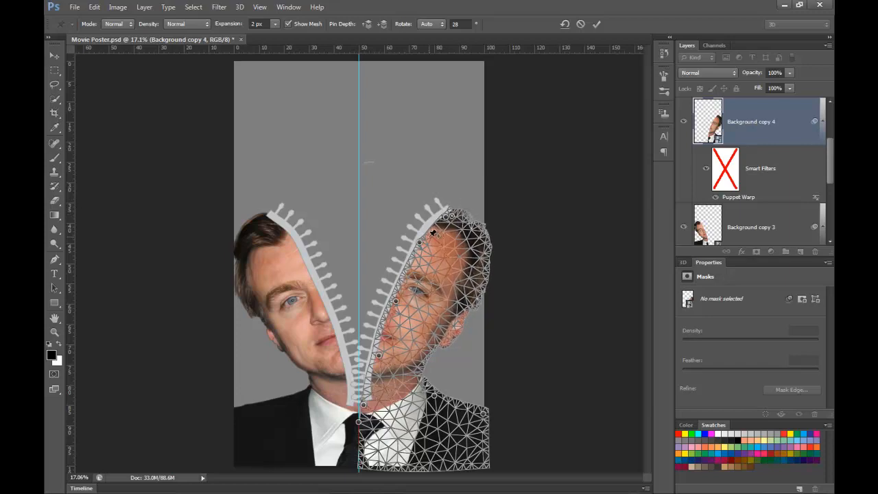
click(430, 226)
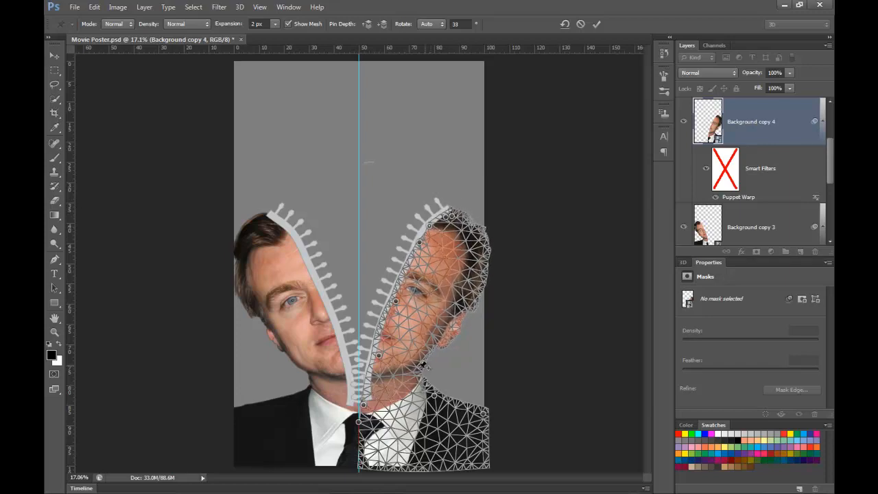
drag(402, 387, 399, 389)
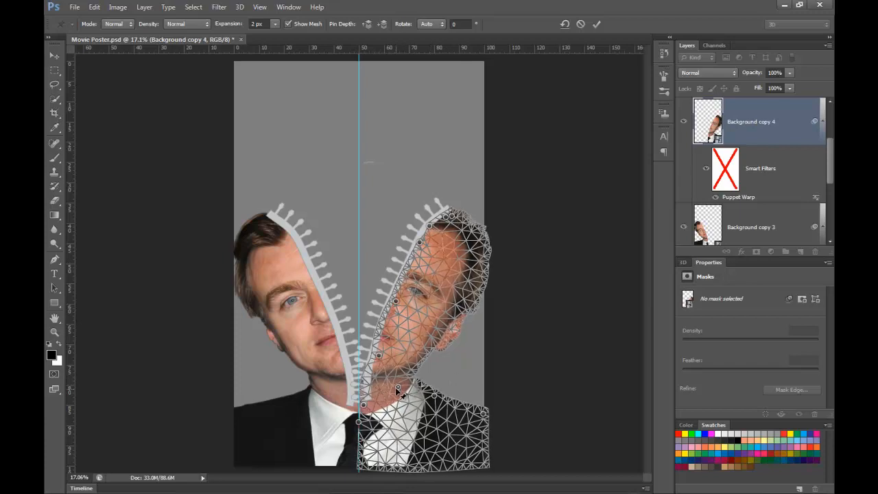
key(Return)
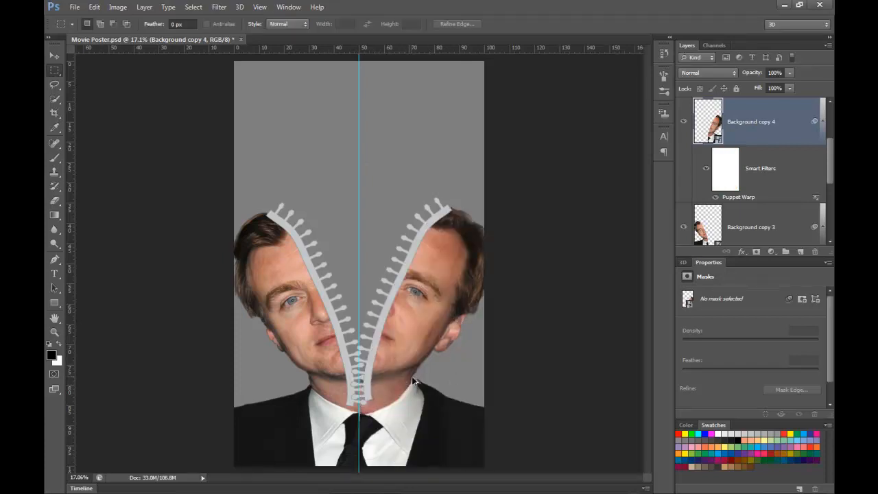
Hide the guides and add a two-line title above the actor reading "THE" and "Z PPER", with a gap for the zip.
key(ctrl+minus)
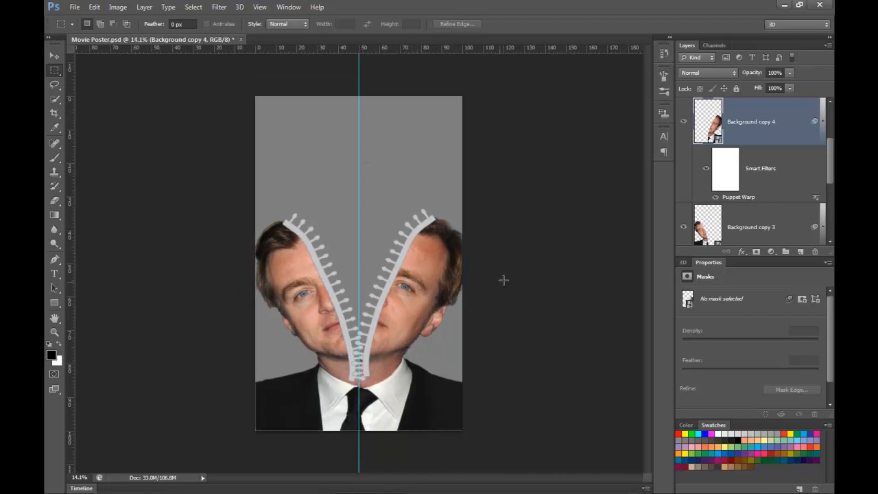
key(ctrl+semicolon)
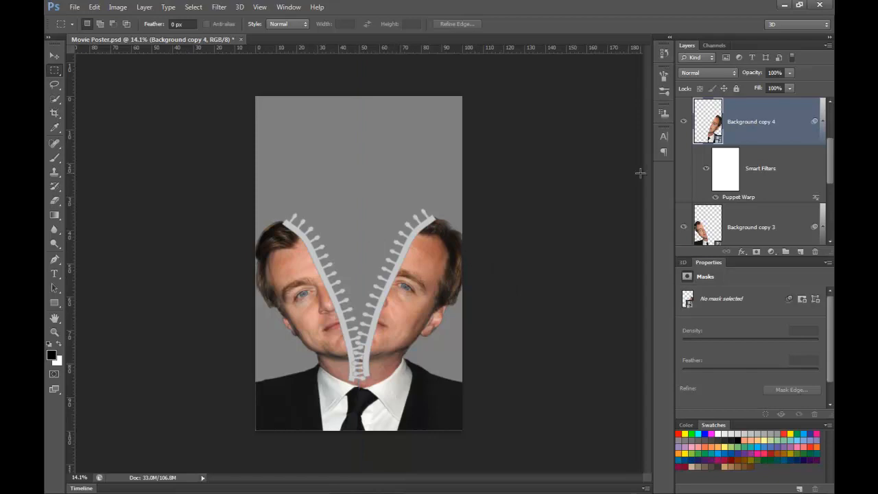
scroll(719, 140, up, 2)
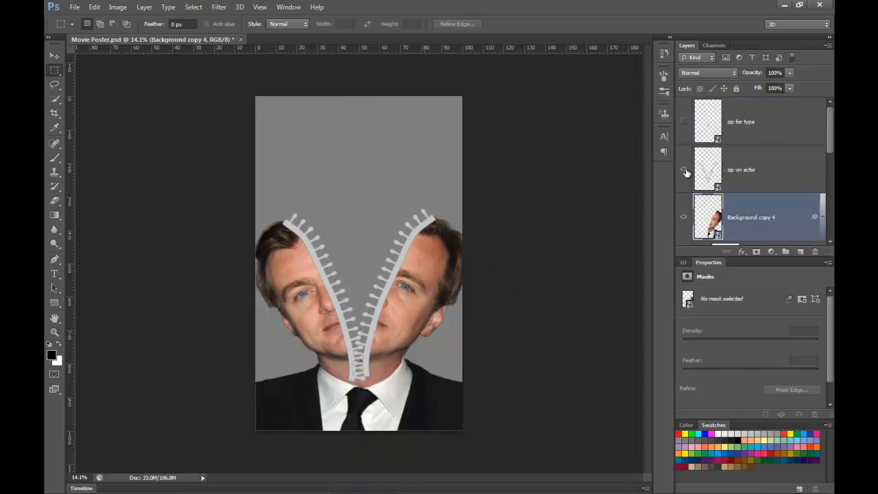
click(720, 130)
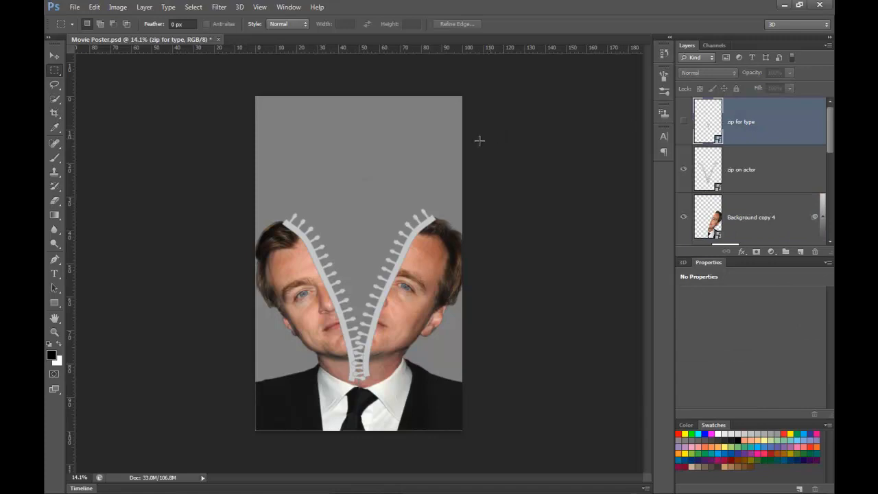
key(t)
click(332, 130)
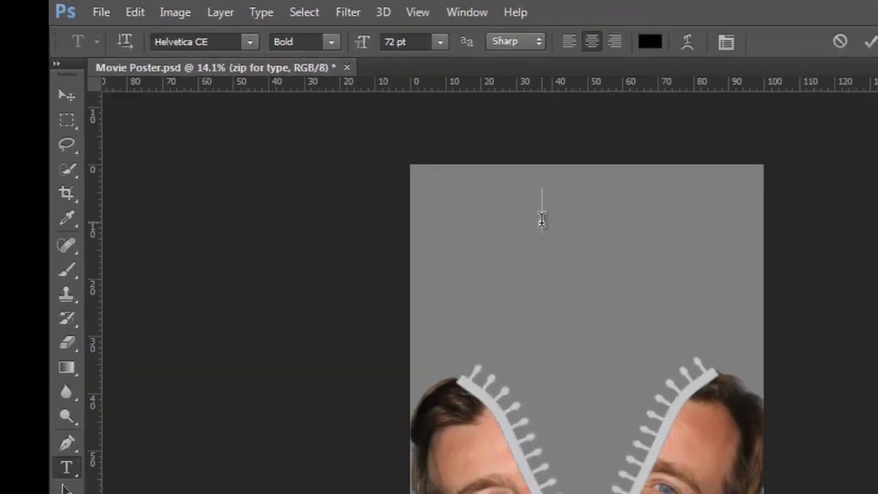
text(THE )
text(Z)
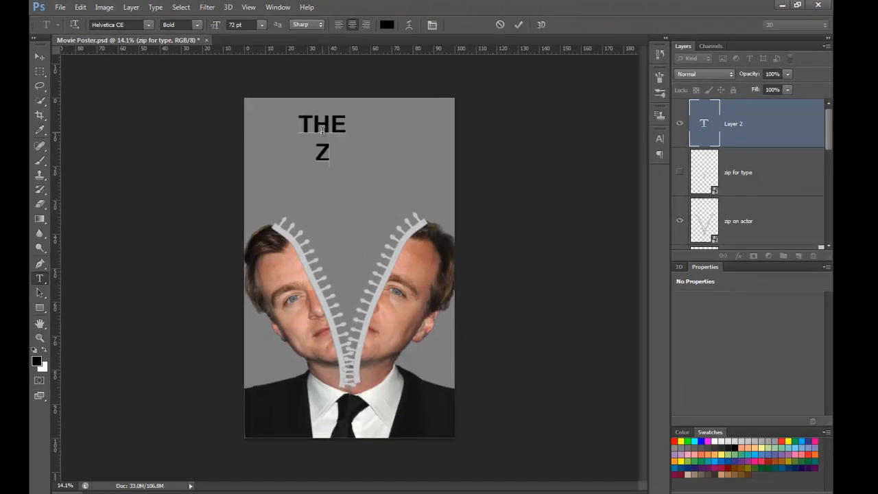
text(  PPER)
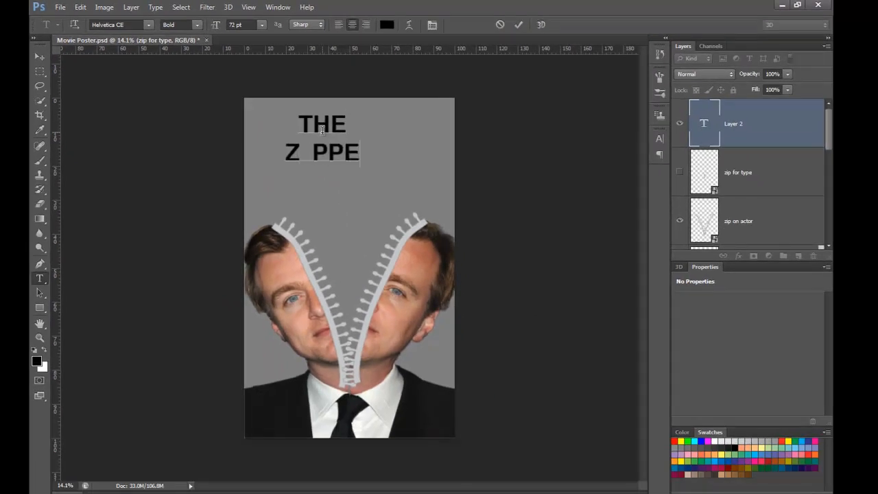
key(ctrl+Return)
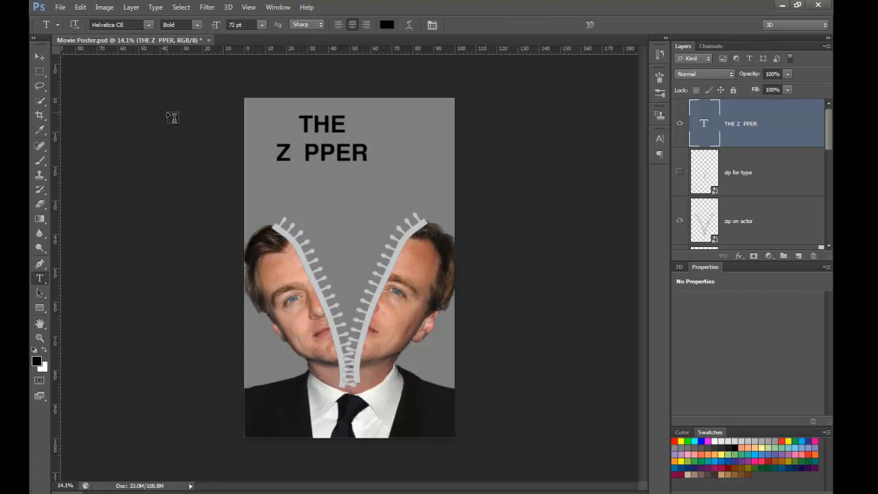
Enlarge the title text and centre it in the grey area above the two half-faces.
key(v)
key(ctrl+t)
drag(373, 167, 392, 176)
key(Return)
Show the "zip for type" layer and scale and move the small zip into the title's gap after the Z.
click(680, 172)
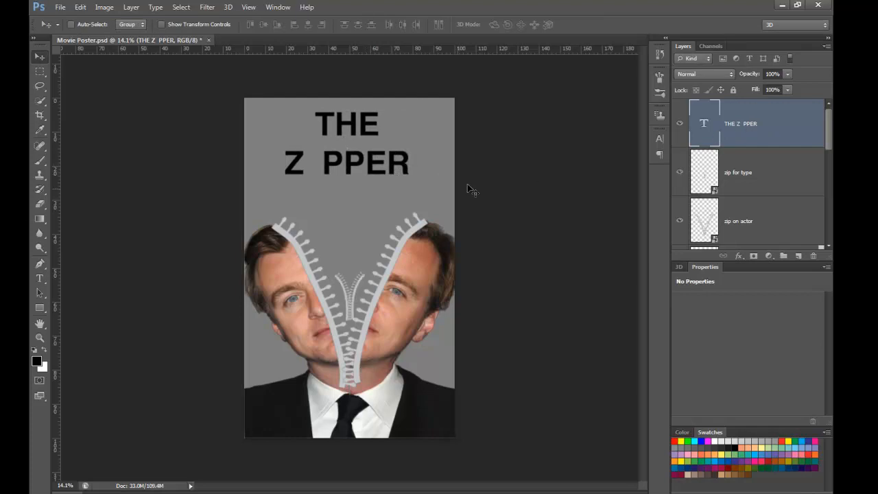
drag(345, 296, 312, 166)
key(ctrl+z)
click(750, 182)
key(ctrl+t)
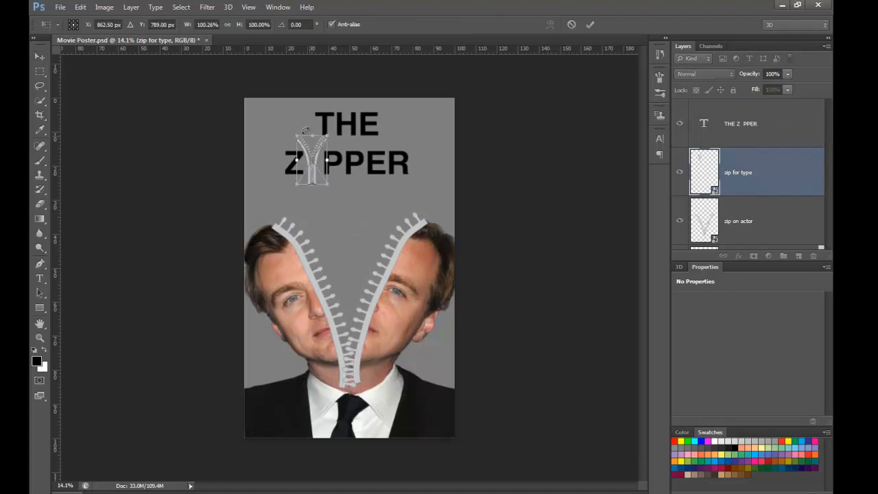
drag(301, 135, 309, 141)
key(Return)
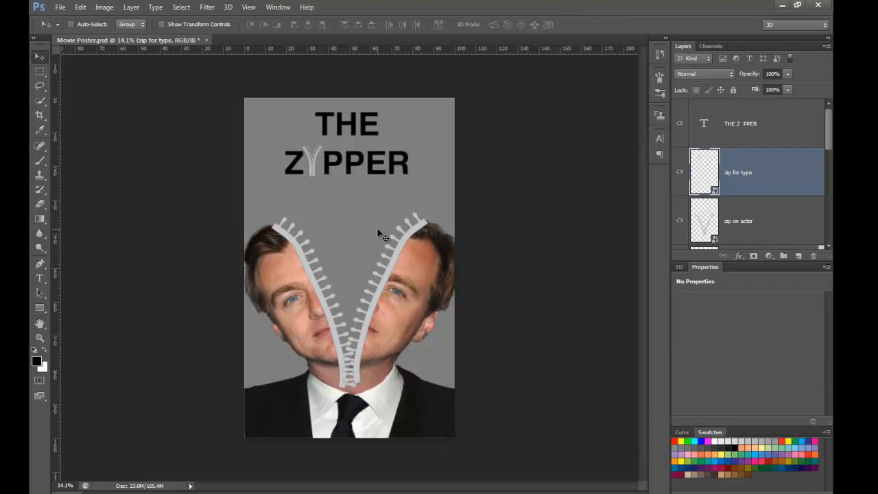
Give the grey background "Layer 1" a Pattern Overlay using the "Brush pen on Canvas" pattern.
scroll(768, 176, down, 3)
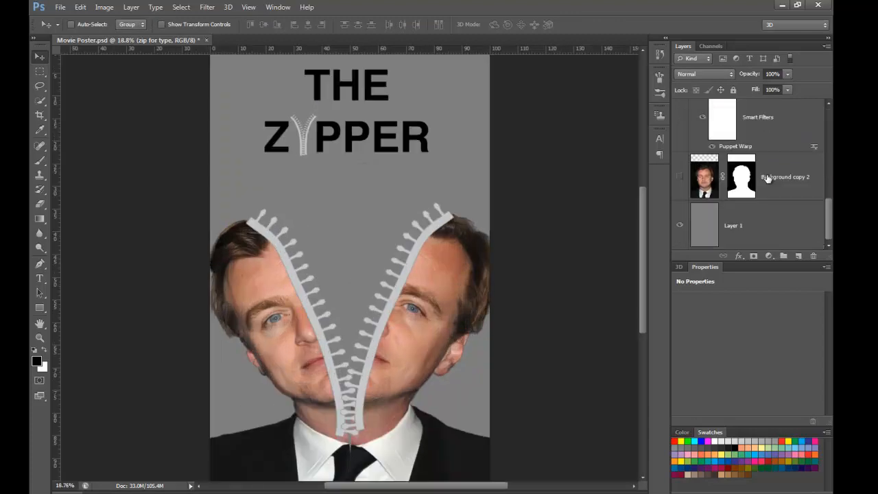
right_click(758, 225)
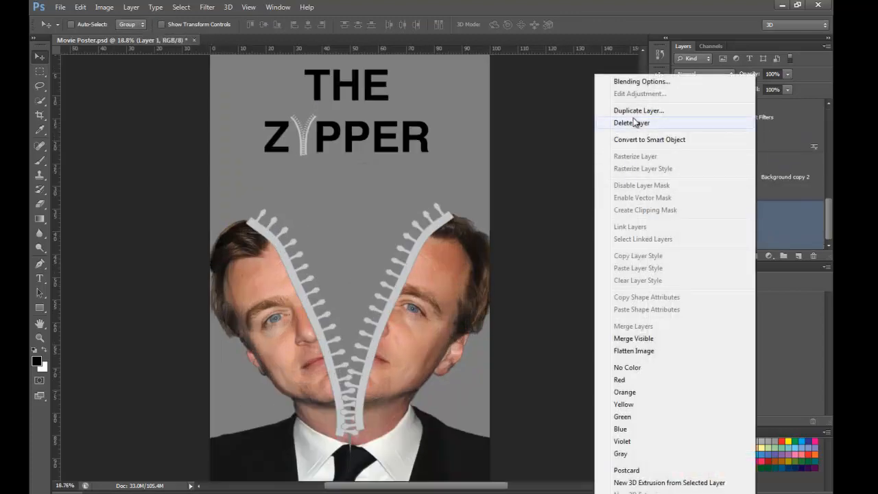
click(624, 82)
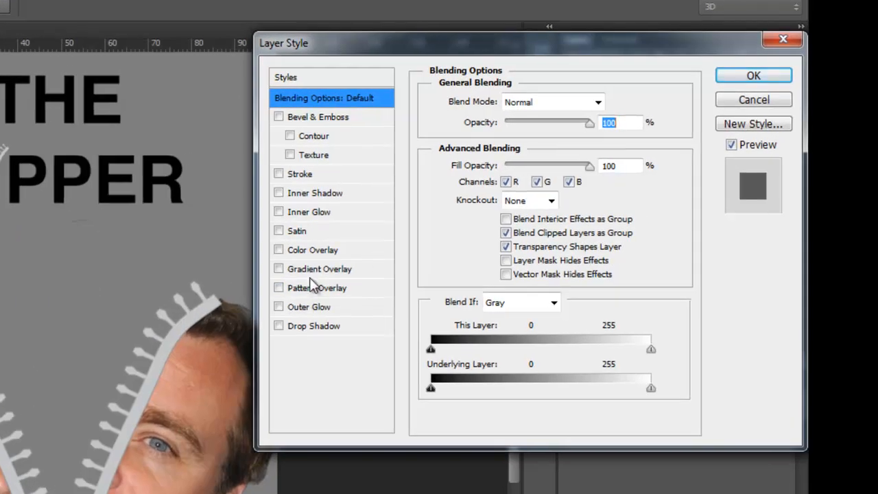
click(468, 223)
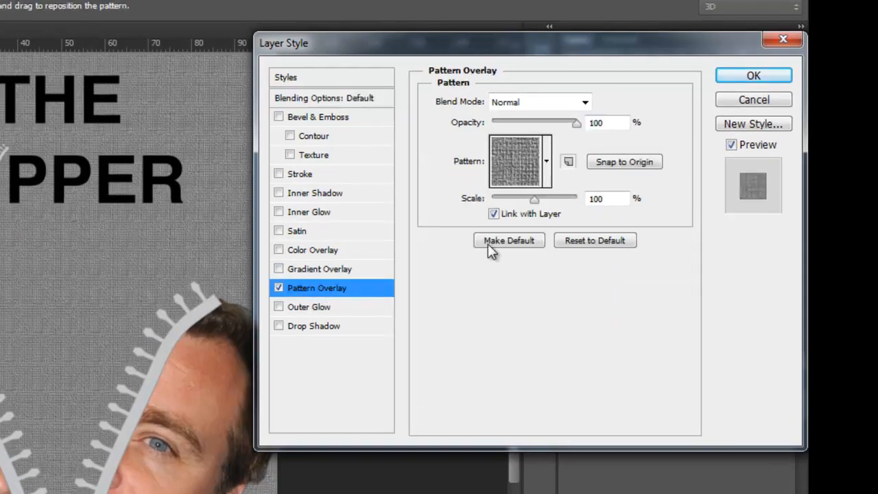
click(549, 171)
click(574, 271)
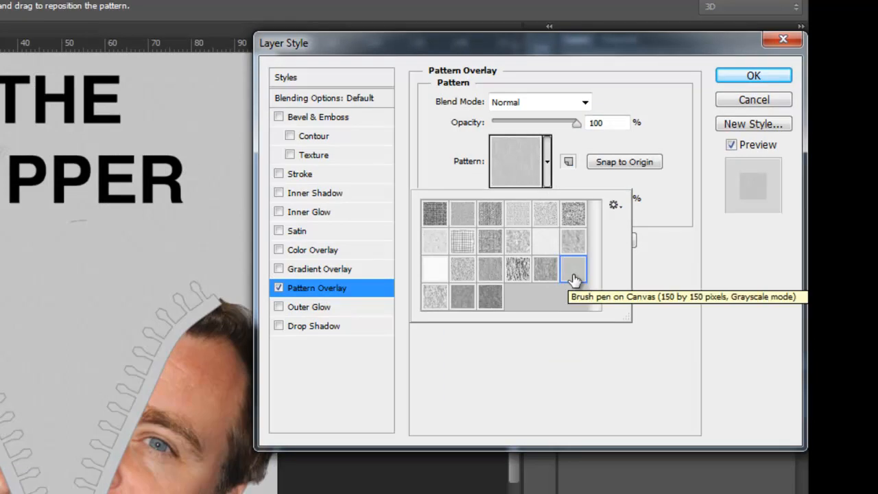
click(717, 147)
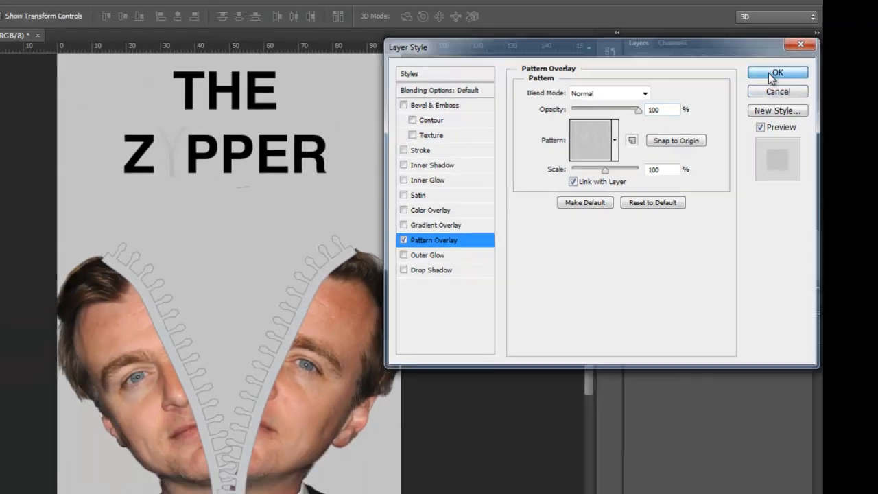
click(754, 76)
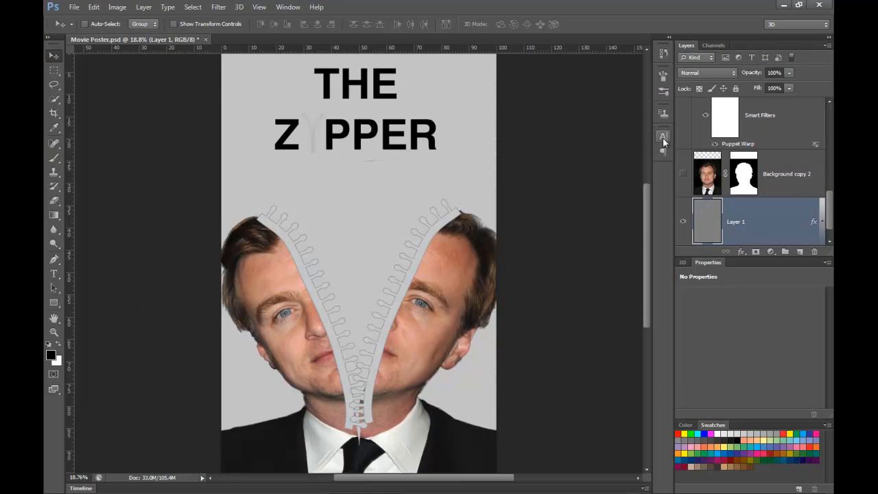
Combine the title text and "zip for type" layers into one smart object.
scroll(755, 137, up, 5)
click(757, 122)
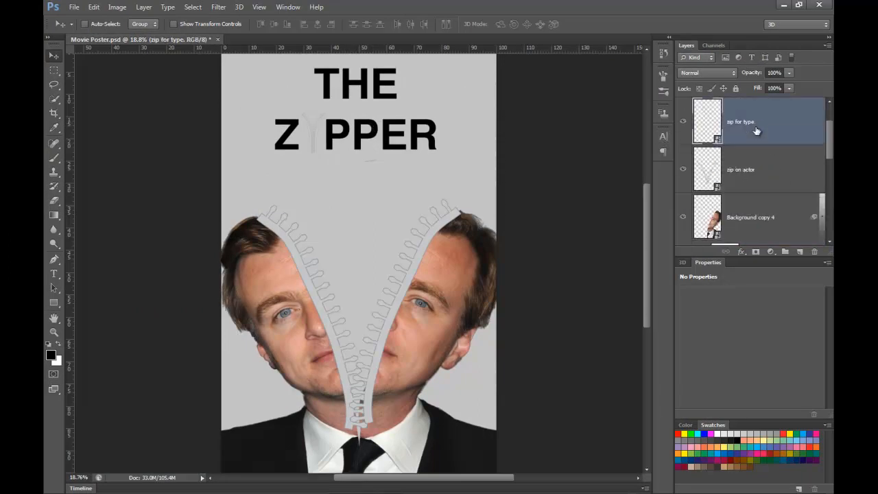
click(757, 171)
shift+click(766, 125)
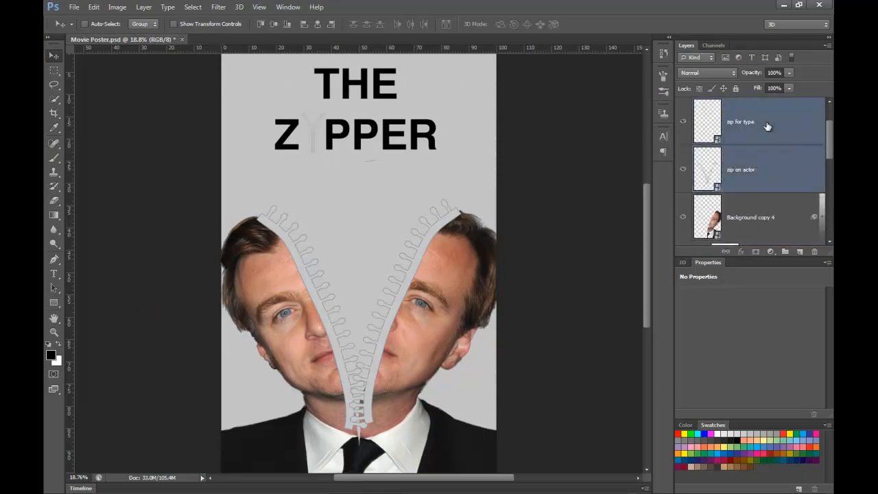
scroll(764, 136, up, 1)
click(765, 164)
shift+click(780, 123)
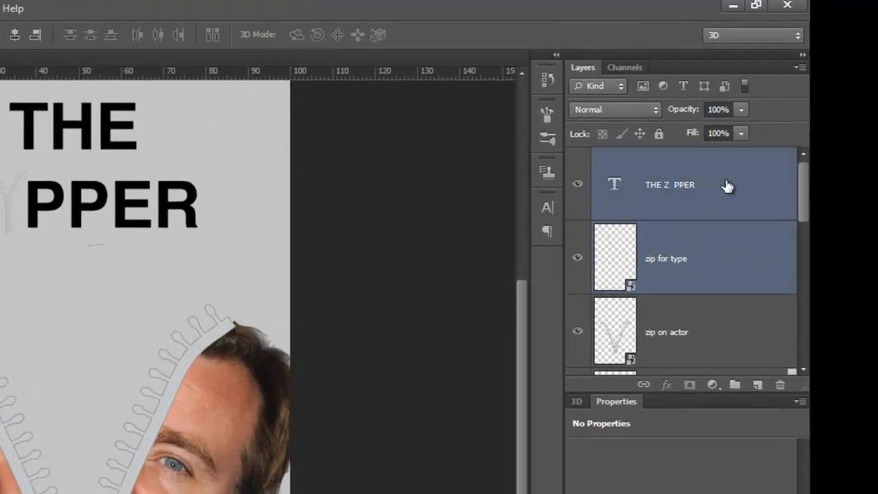
right_click(728, 187)
click(621, 171)
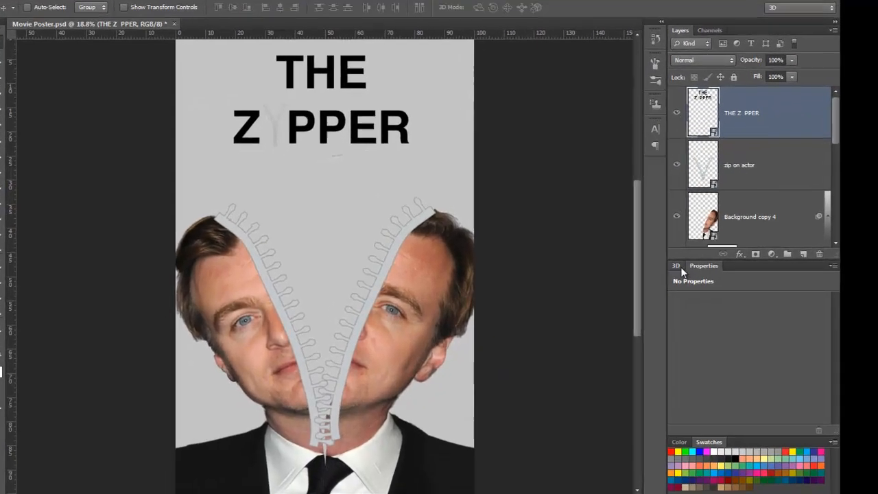
Create a 3D extrusion from the combined title layer and turn off Catch Shadows and Cast Shadows for its mesh.
click(681, 261)
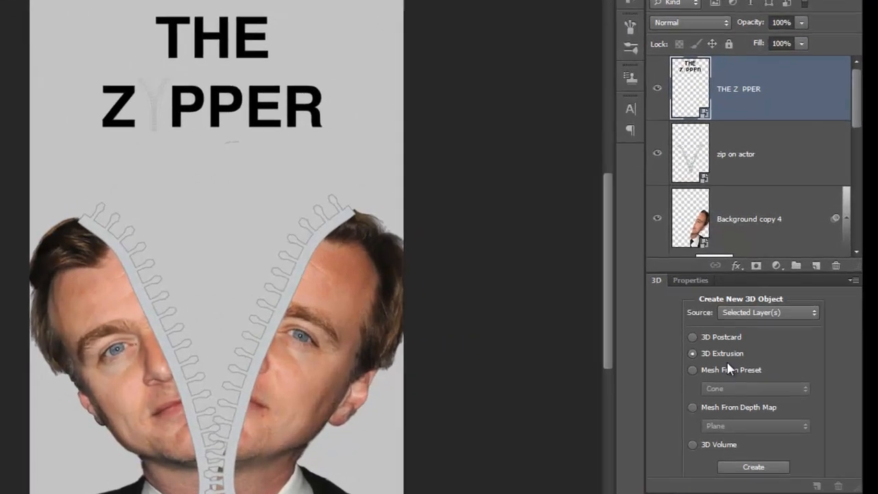
click(753, 470)
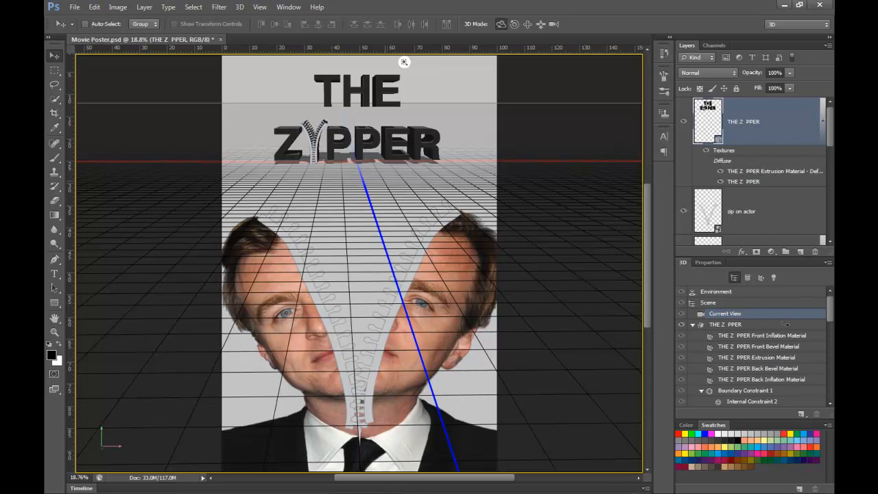
click(763, 327)
double_click(794, 327)
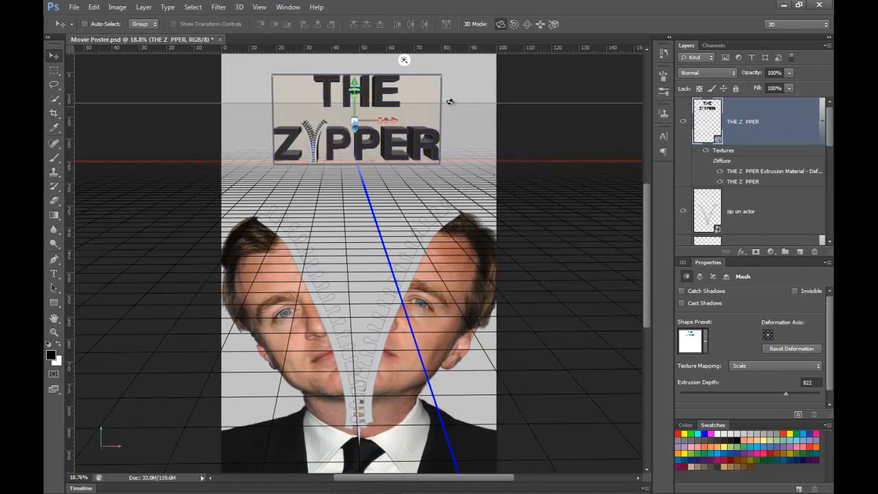
click(55, 71)
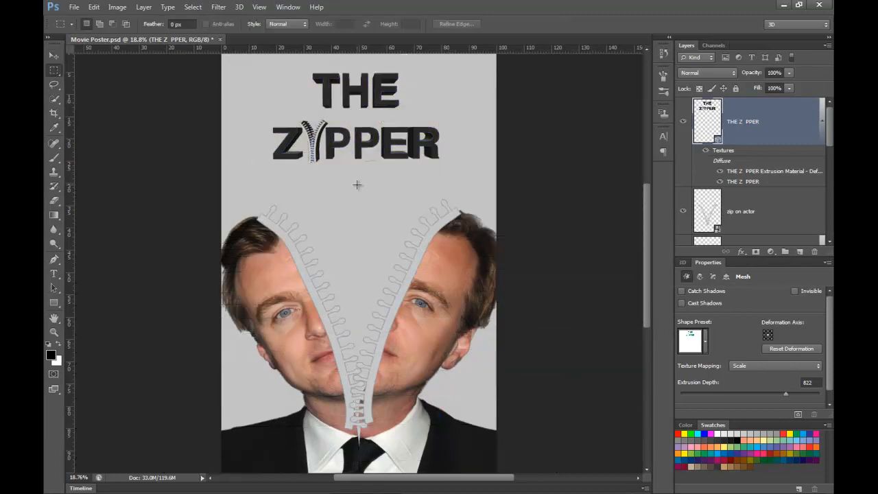
Add a Bevel & Emboss and an Inner Glow effect to the "zip on actor" layer.
scroll(352, 193, down, 2)
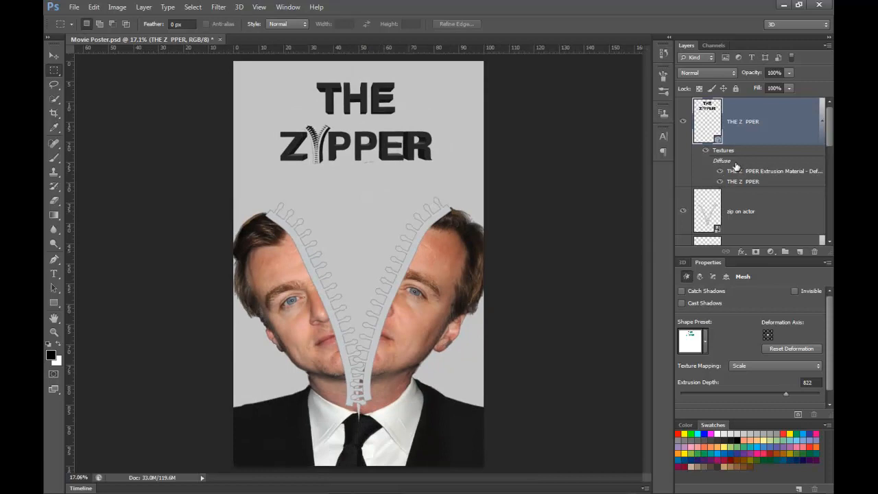
scroll(735, 167, down, 3)
right_click(762, 123)
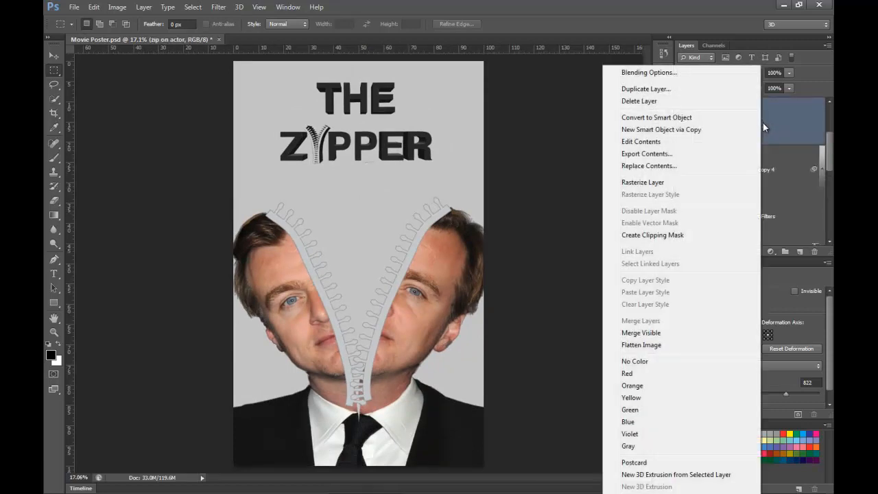
click(612, 72)
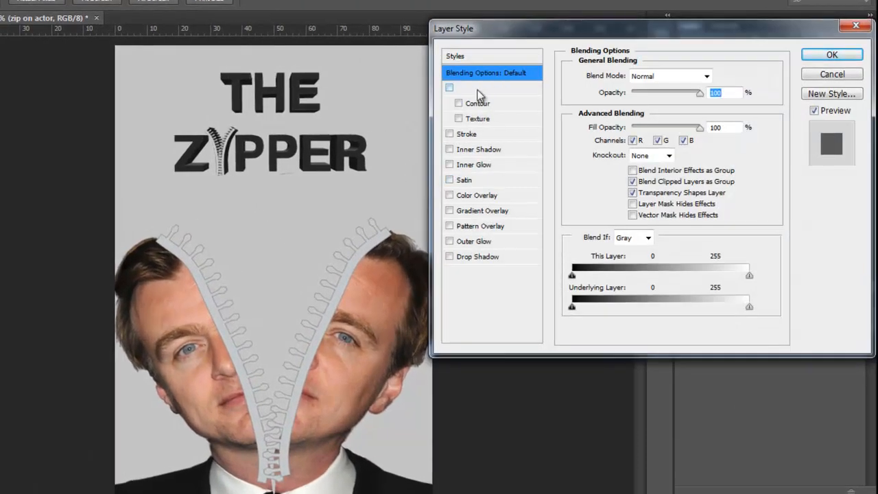
click(480, 89)
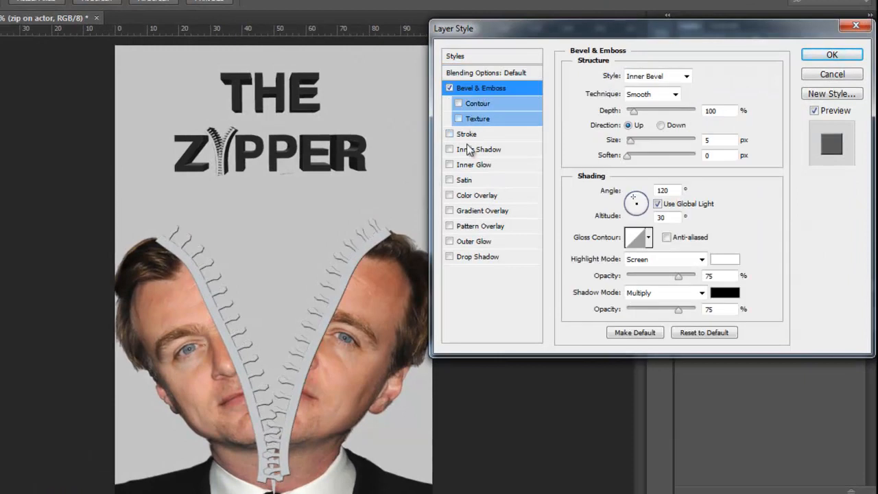
click(449, 166)
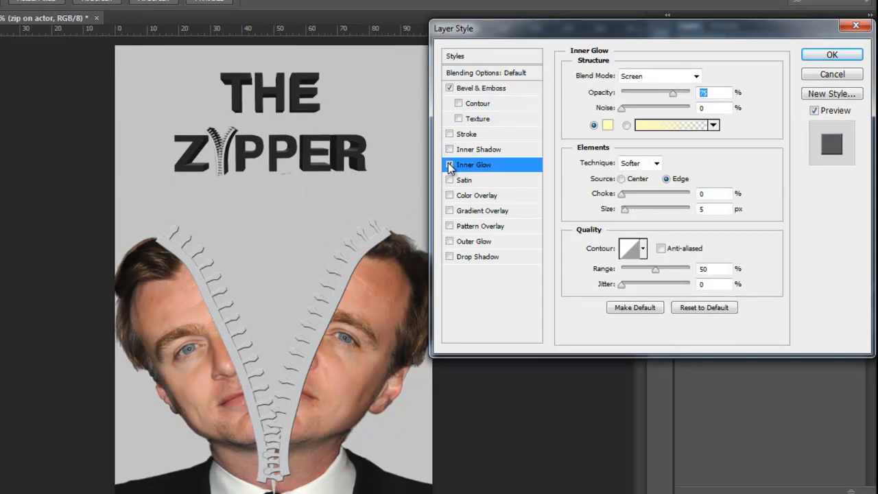
Add a Gradient Overlay in Screen blend mode and a Drop Shadow to the zip layer, and apply the layer style.
click(458, 213)
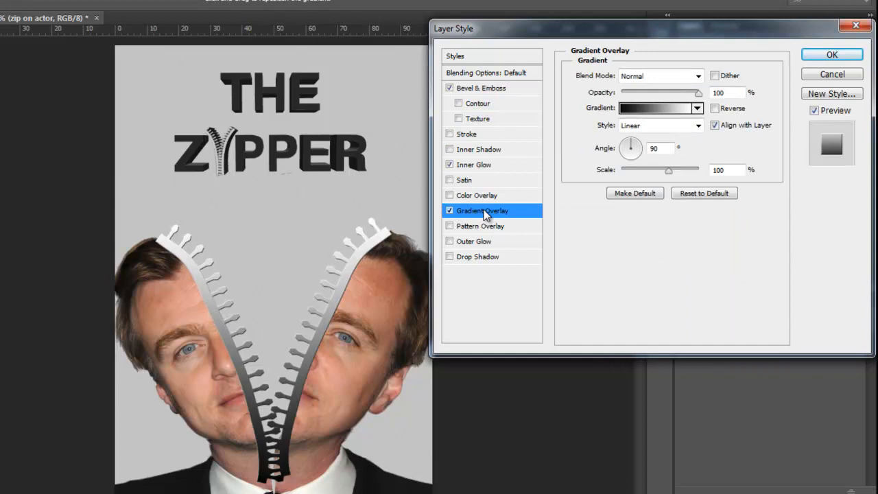
click(662, 77)
click(637, 202)
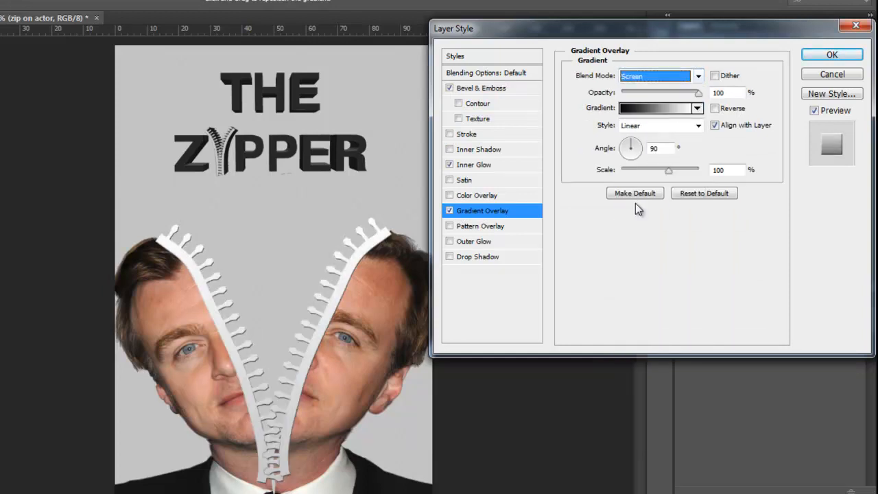
click(470, 257)
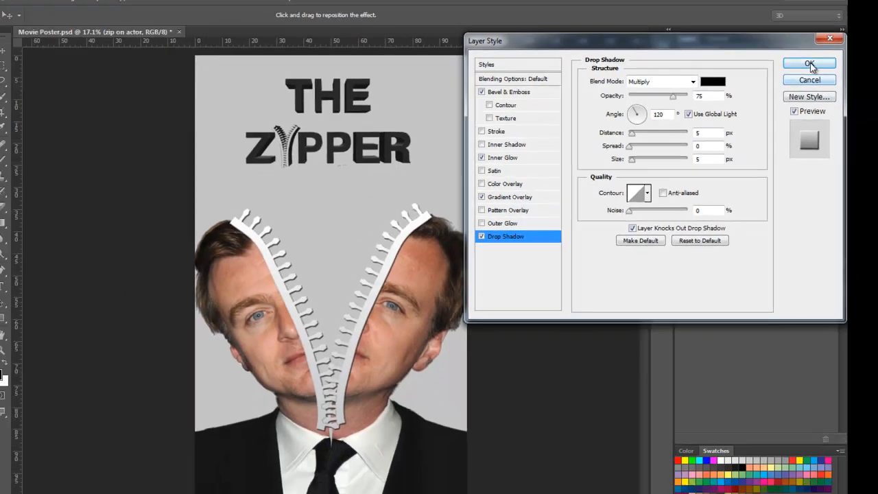
click(832, 54)
Rotate the 3D title about 2° around its X axis and slide it slightly in 3D space.
click(749, 126)
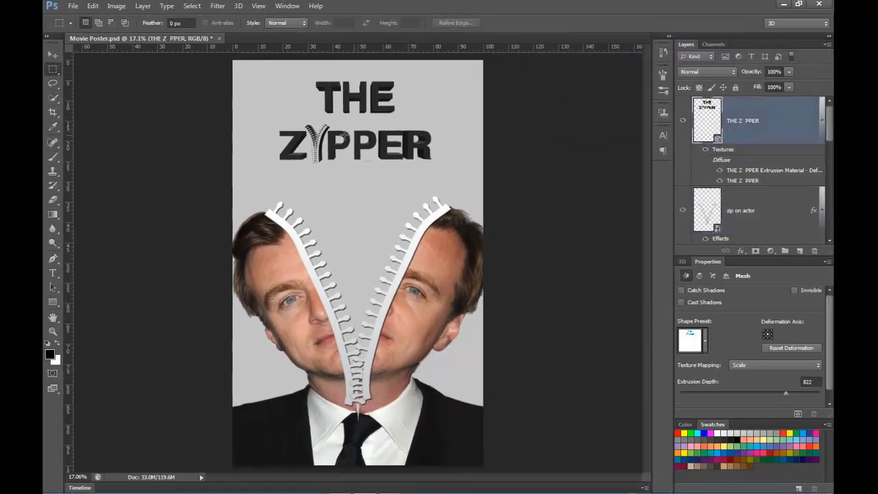
click(52, 54)
drag(374, 147, 369, 158)
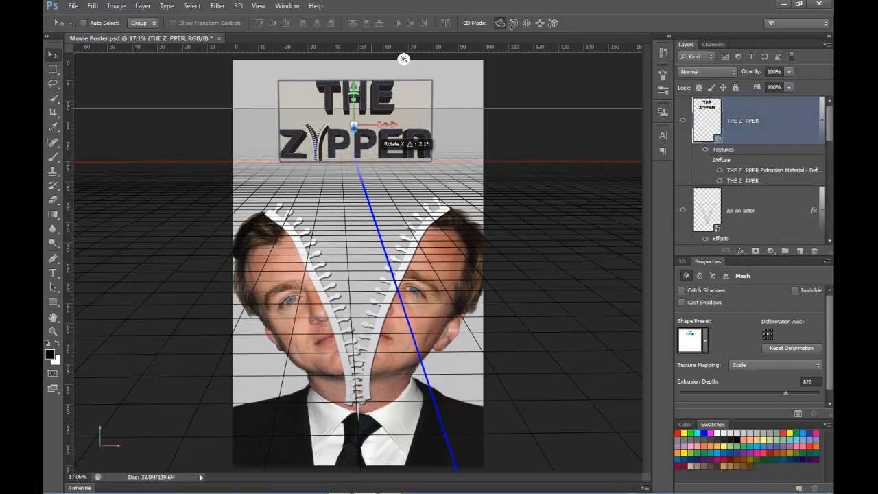
click(540, 22)
mouse_move(479, 134)
mouse_down()
mouse_move(478, 149)
mouse_move(479, 137)
mouse_up()
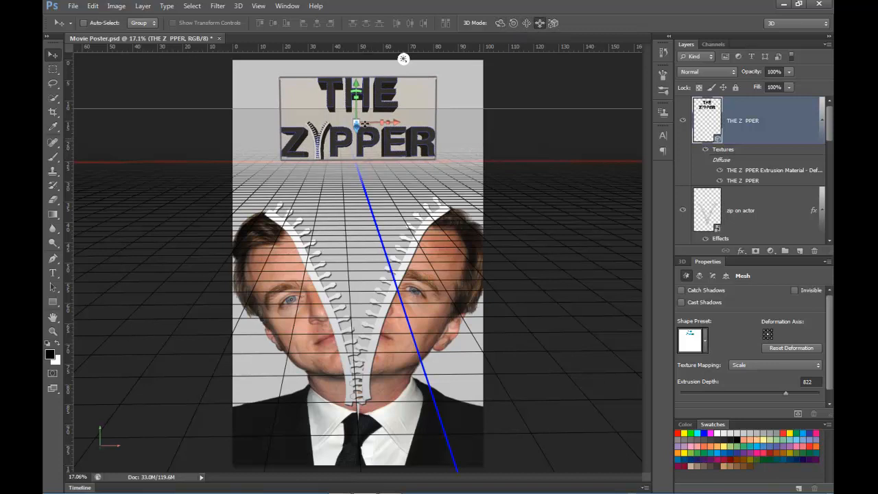
Hide the 3D guides by switching to the Lasso tool and view the poster in full screen mode.
click(55, 84)
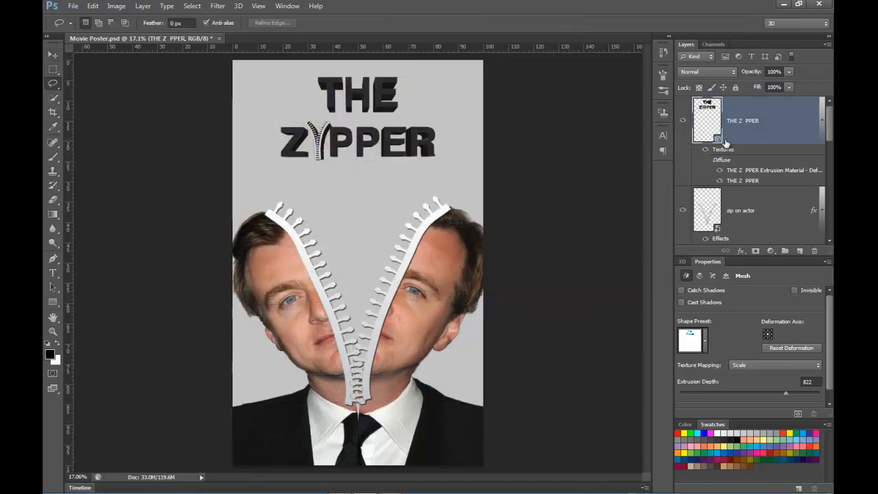
key(f)
key(f)
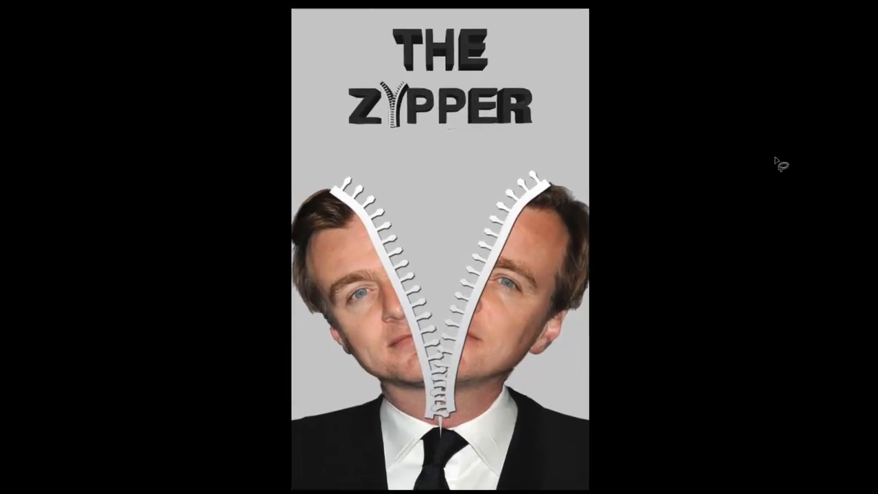